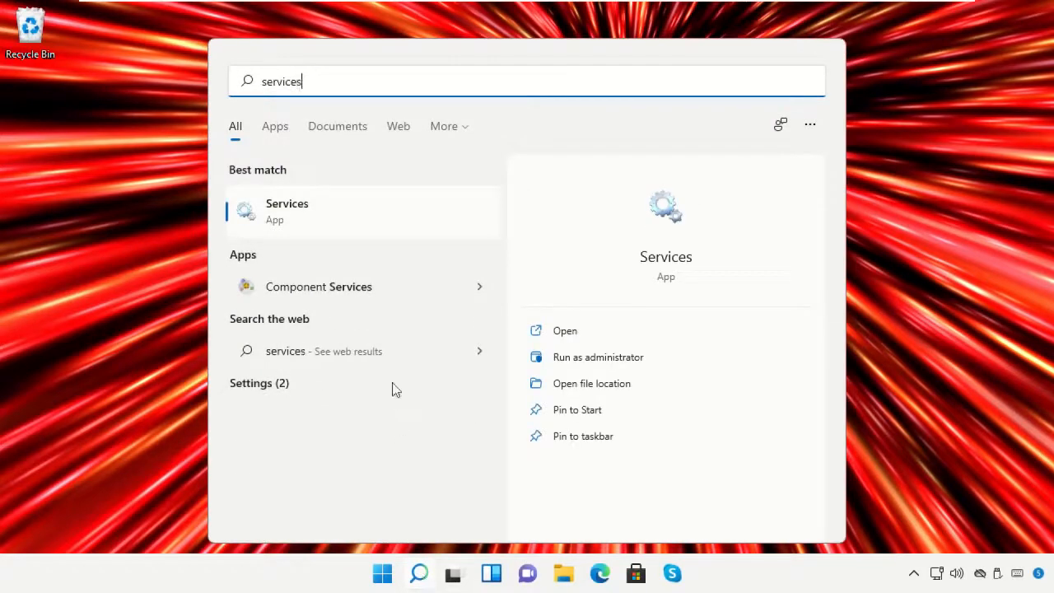
Open the Services console and select the Performance Logs & Alerts service in the list
click(323, 219)
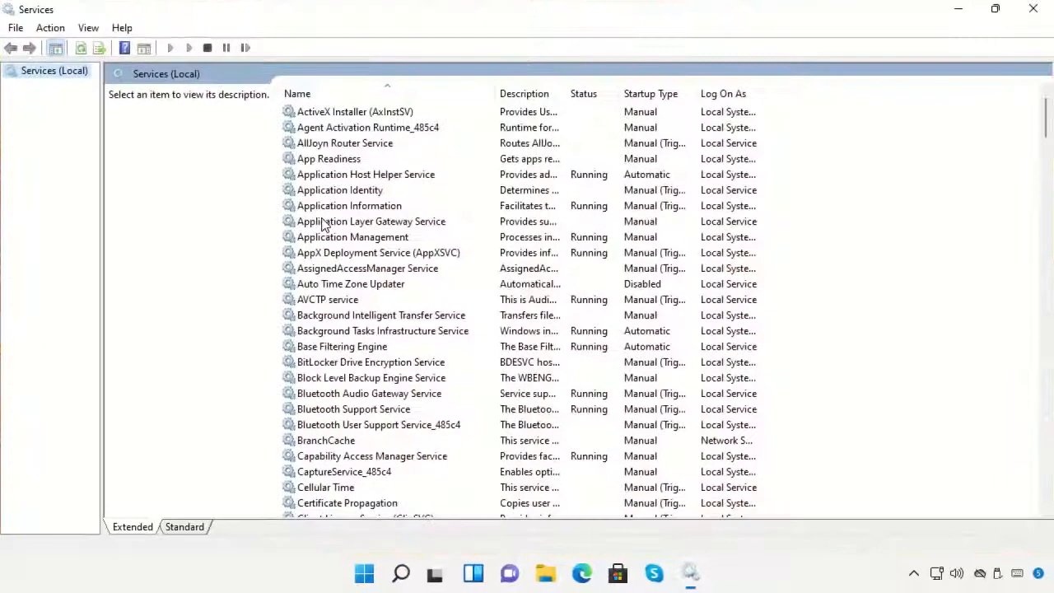
click(323, 224)
key(p)
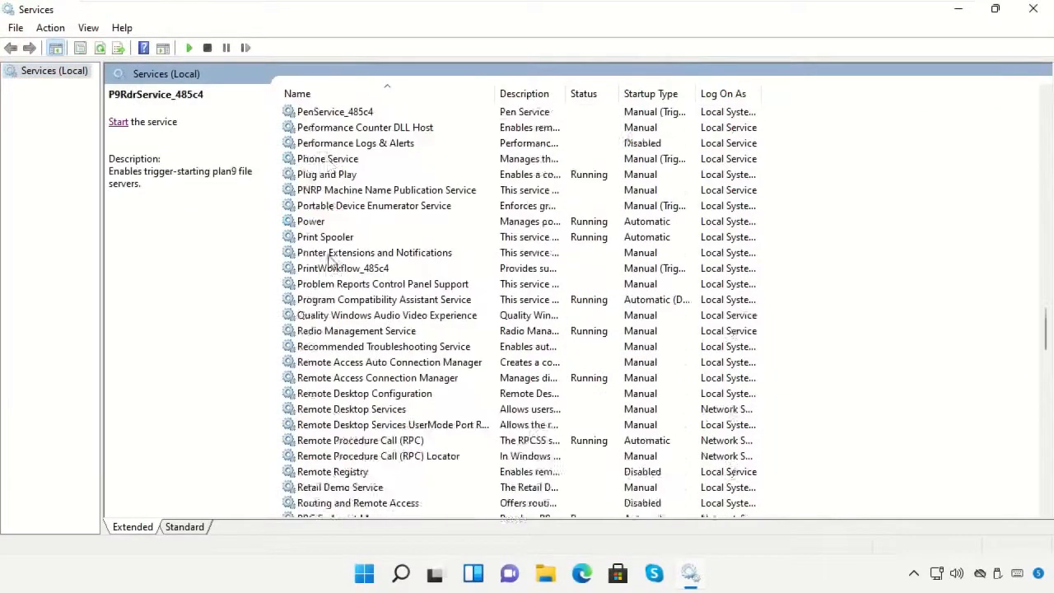
scroll(527, 313, down, 2)
click(996, 10)
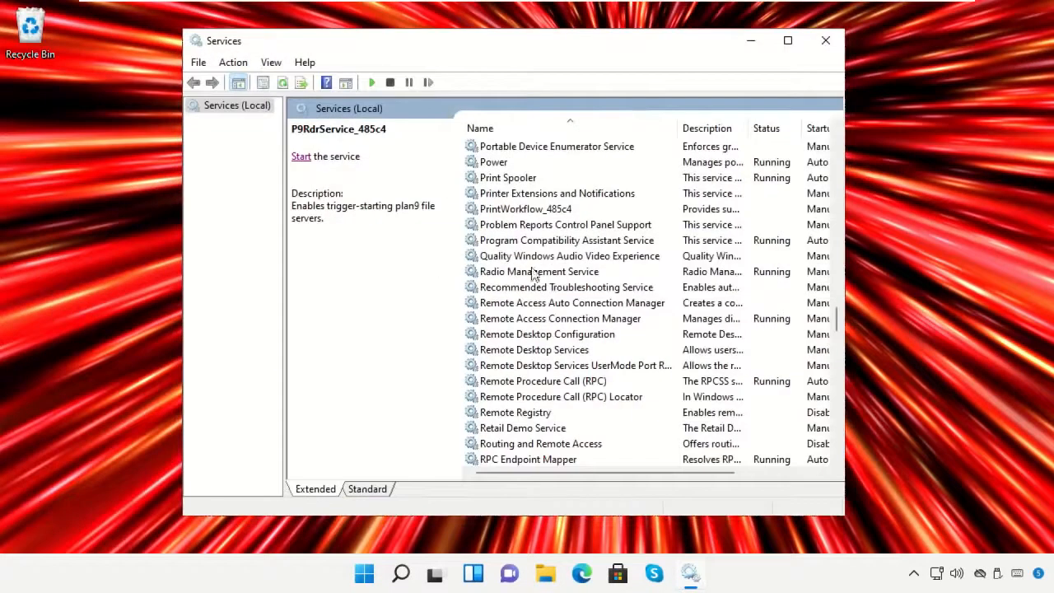
scroll(531, 292, down, 7)
scroll(533, 280, up, 11)
scroll(534, 280, down, 7)
scroll(532, 281, up, 6)
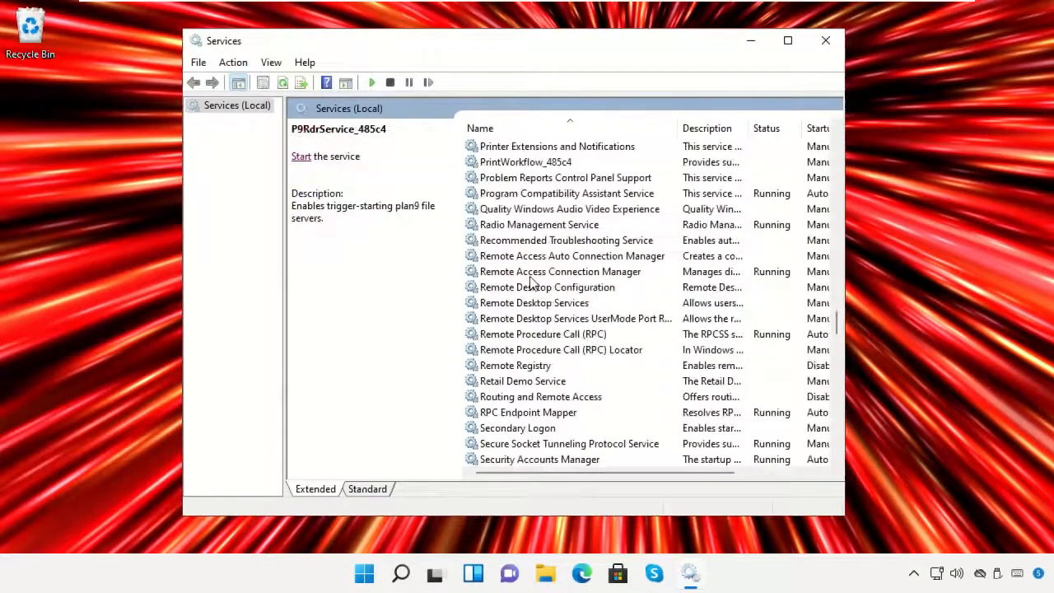
scroll(531, 281, up, 2)
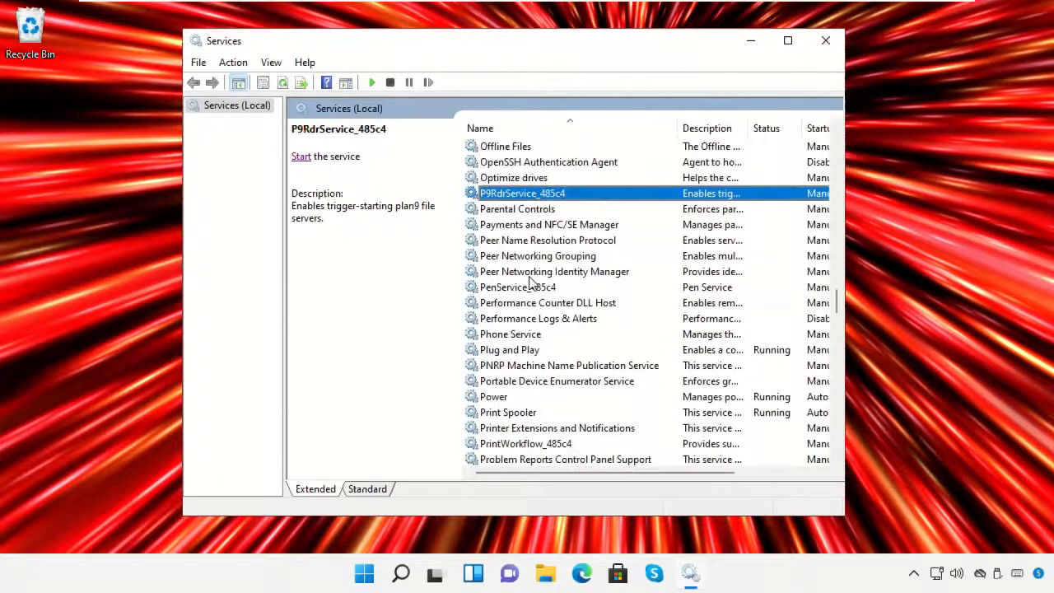
click(533, 320)
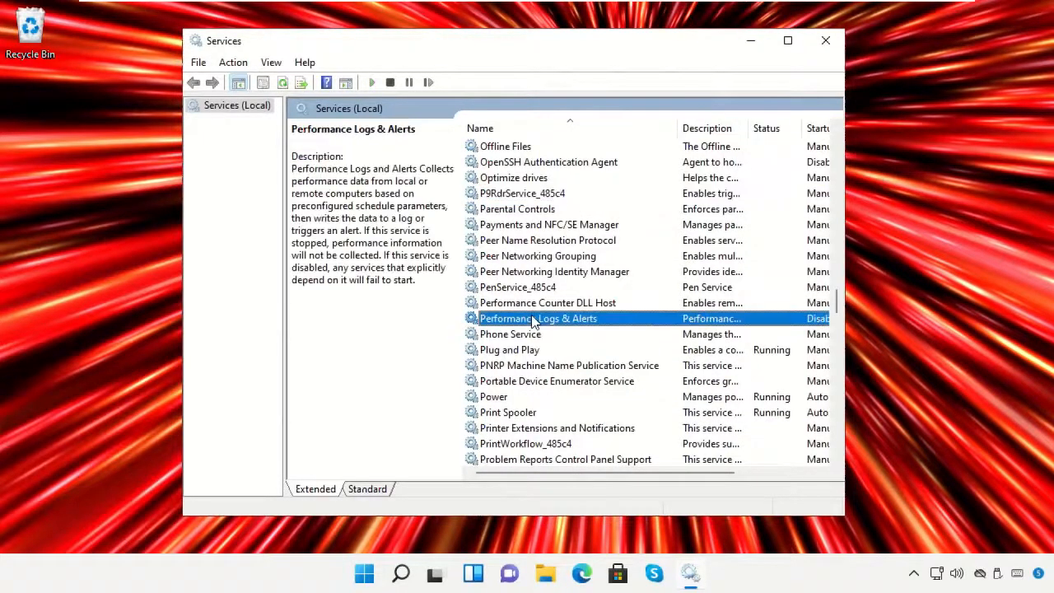
Set the startup type of the Performance Logs & Alerts service to Automatic and save its properties
right_click(532, 320)
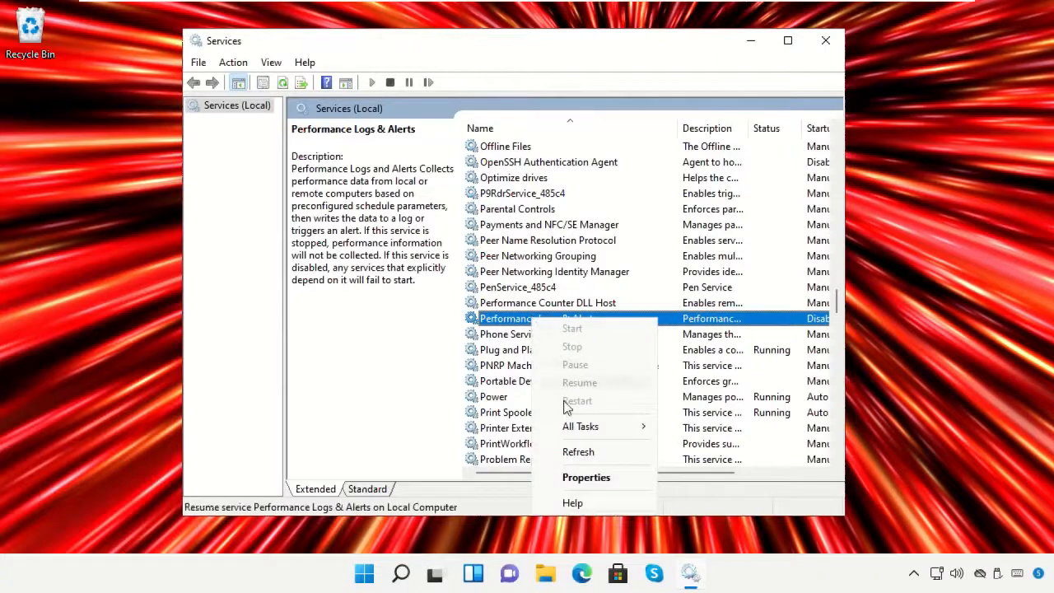
click(581, 477)
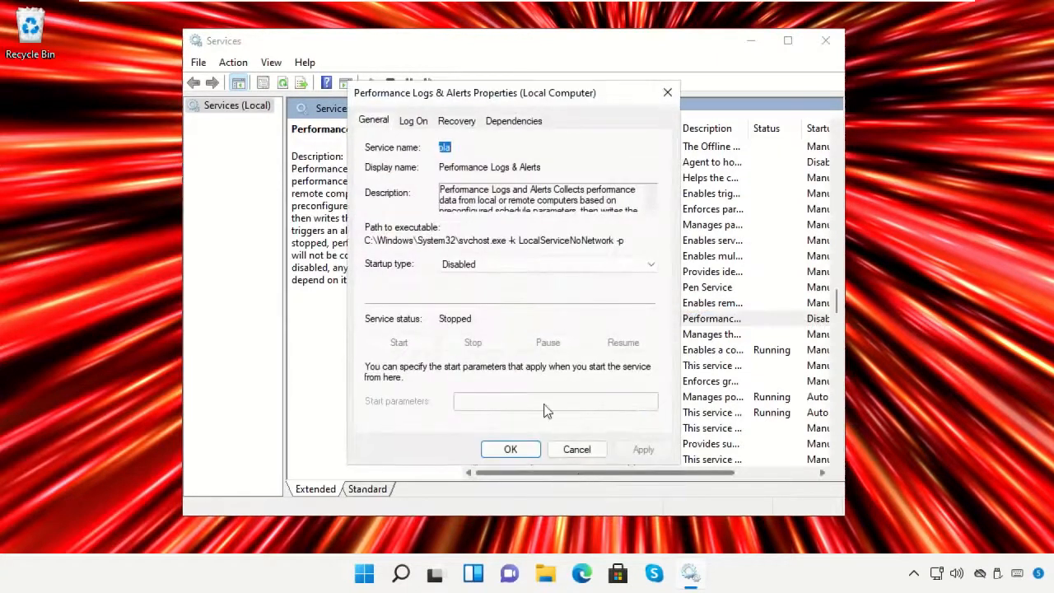
click(531, 267)
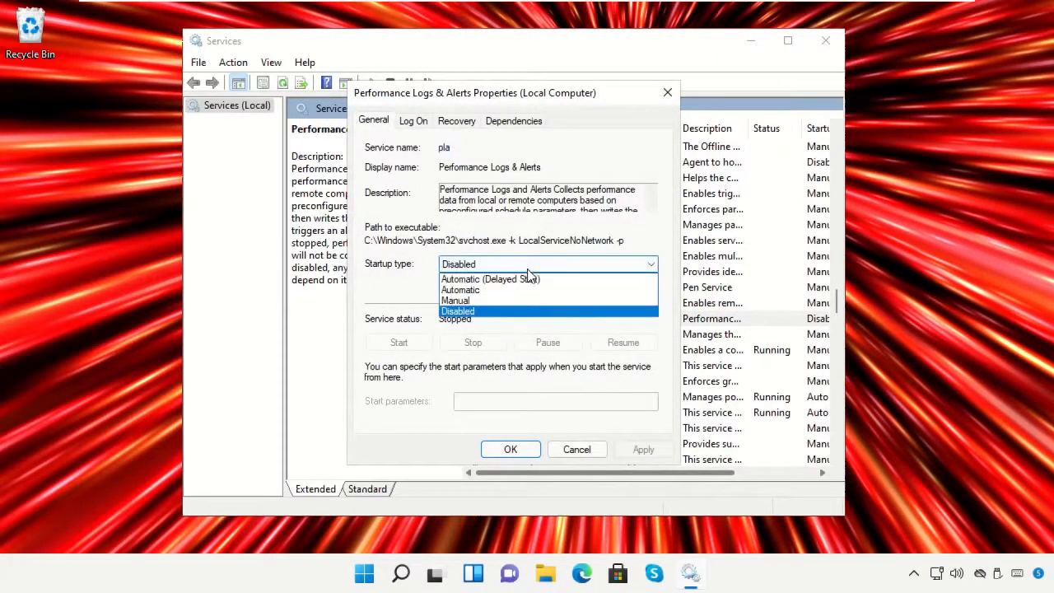
click(522, 289)
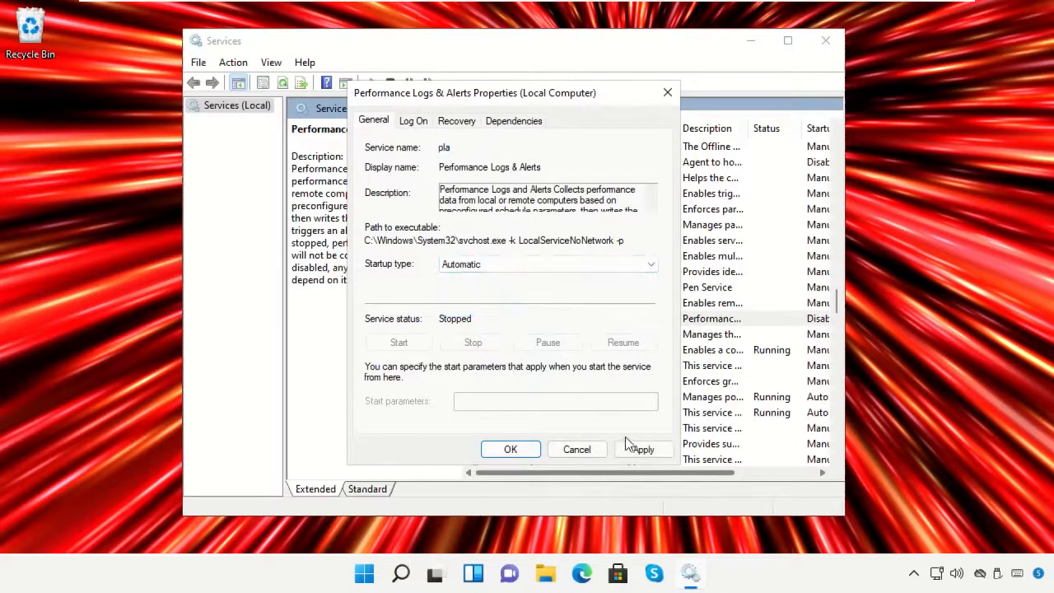
click(637, 449)
click(527, 449)
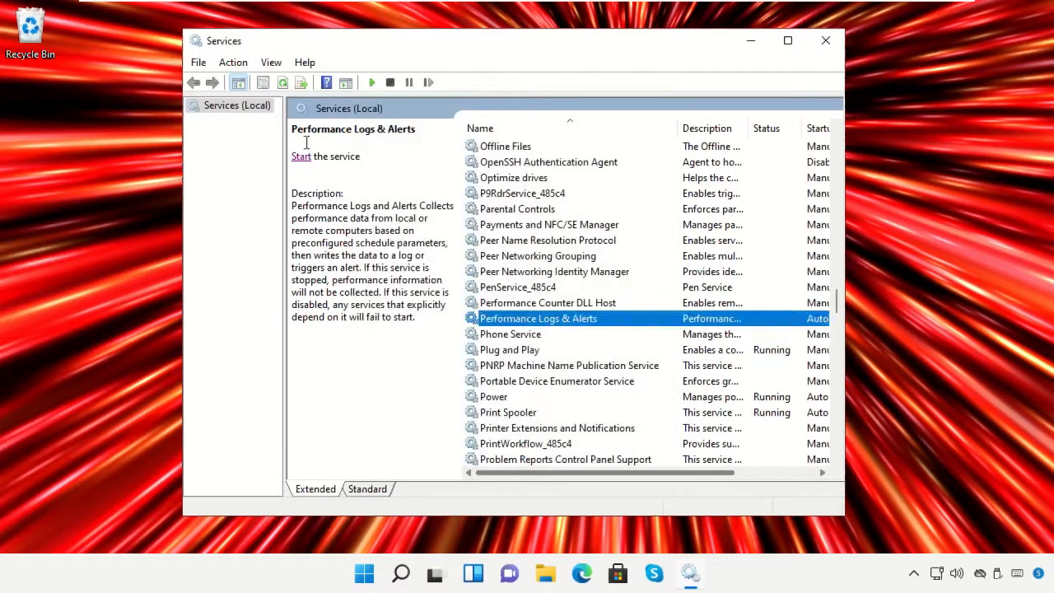
Start the Performance Logs & Alerts service and close the Services console
click(302, 157)
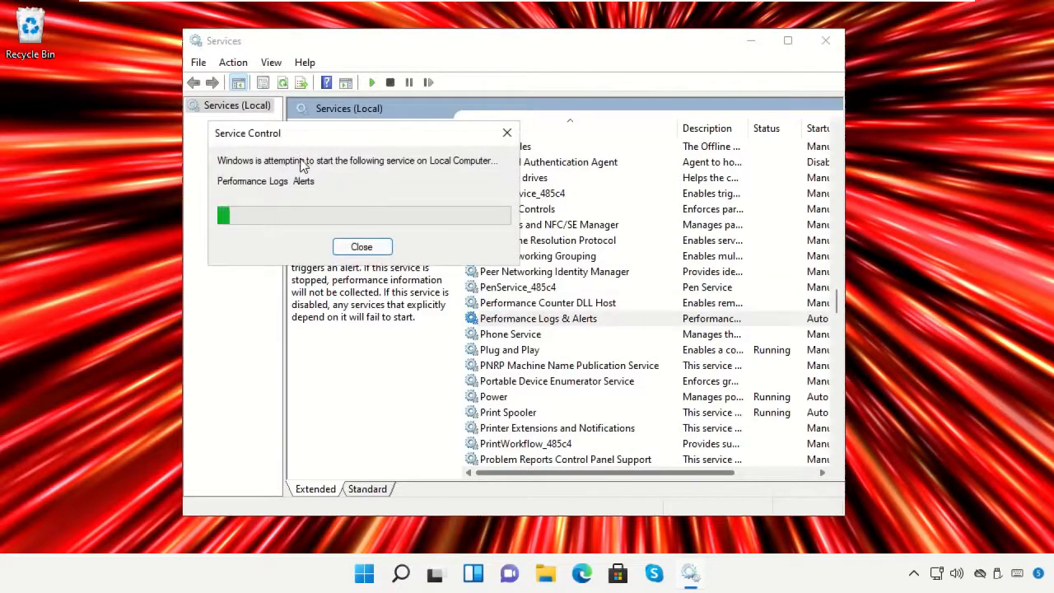
click(353, 248)
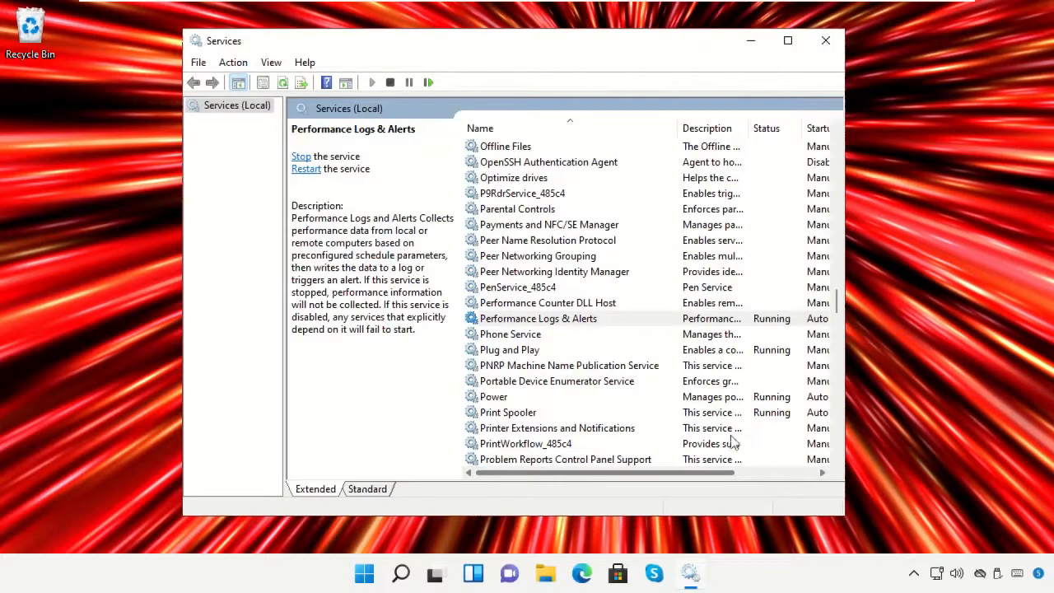
click(825, 39)
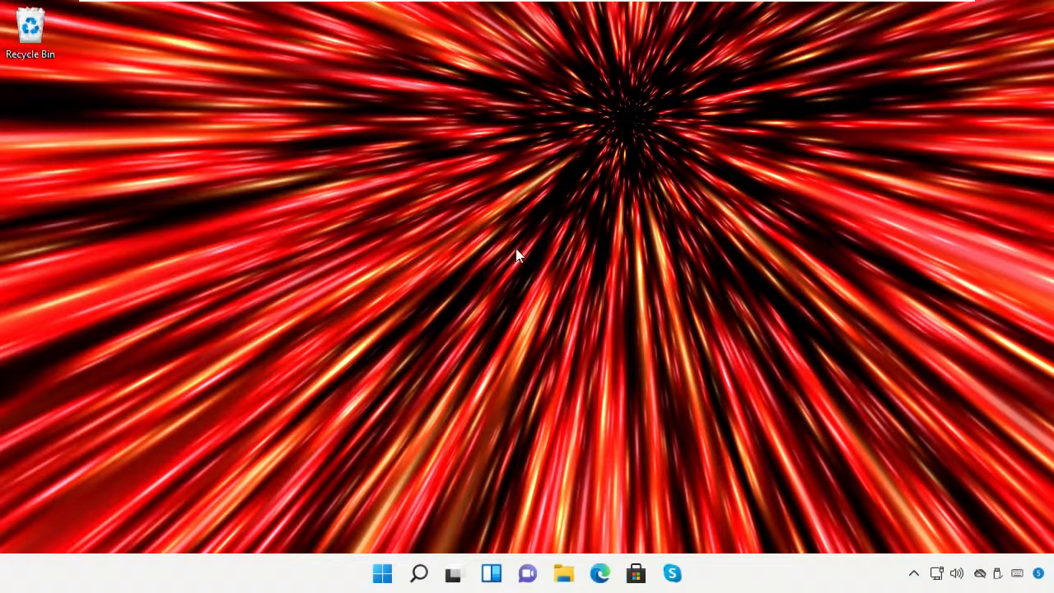
Open Google Chrome and search Google for "obs studio"
click(419, 573)
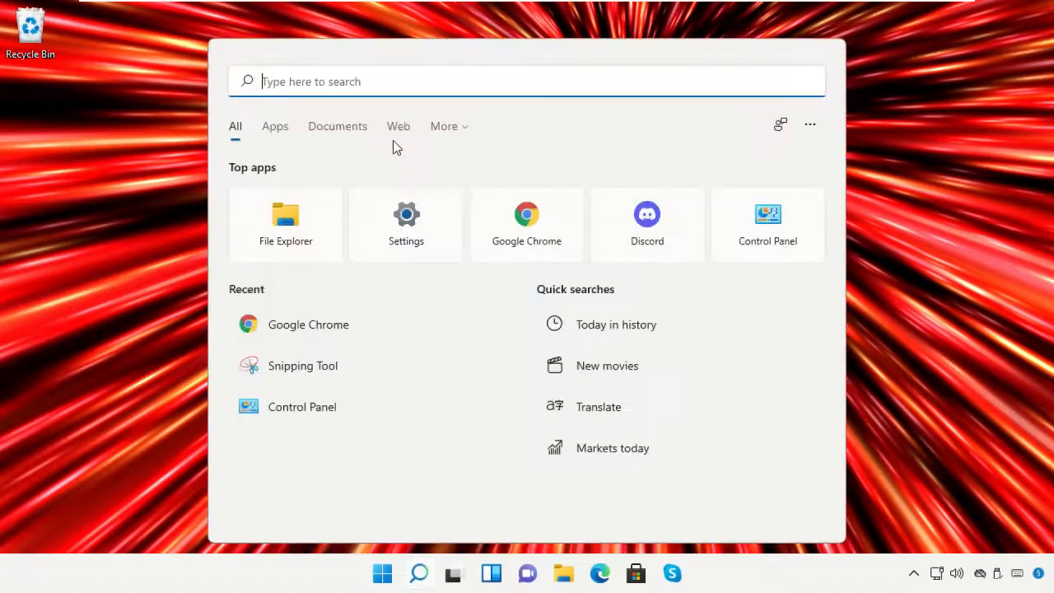
text(chrome)
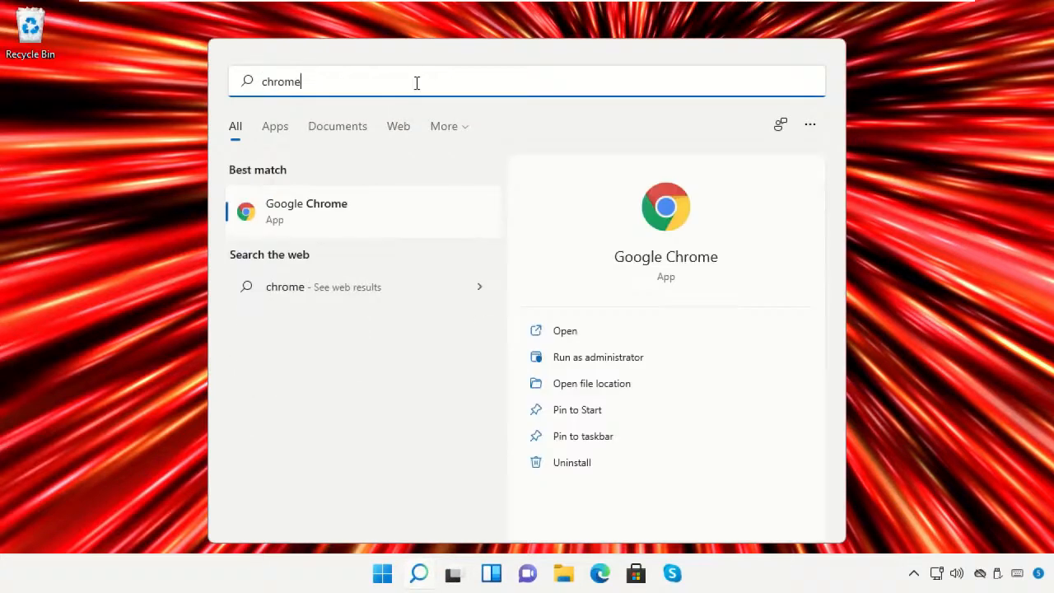
click(357, 224)
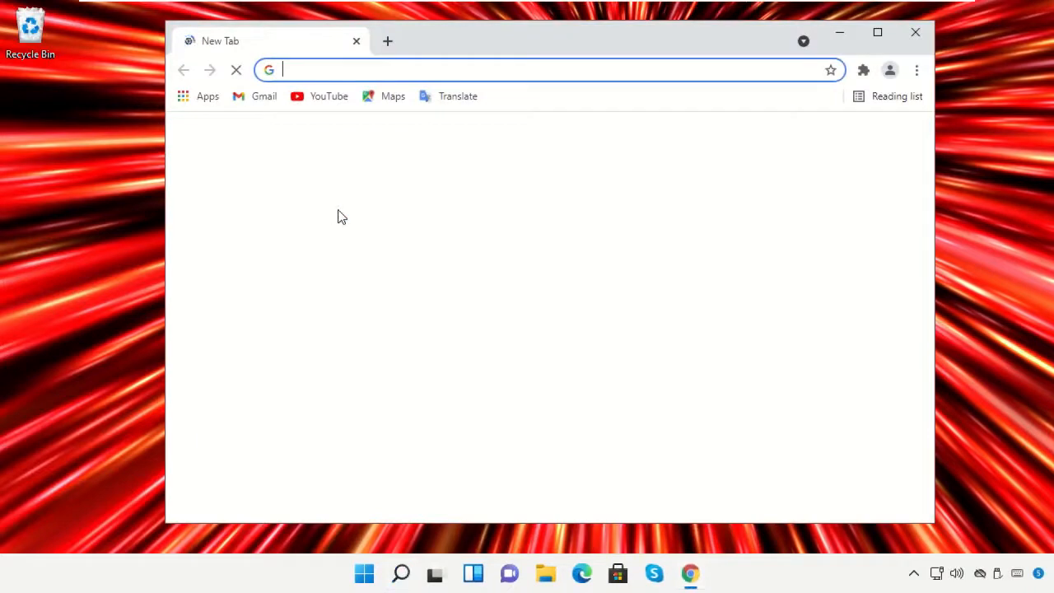
click(630, 372)
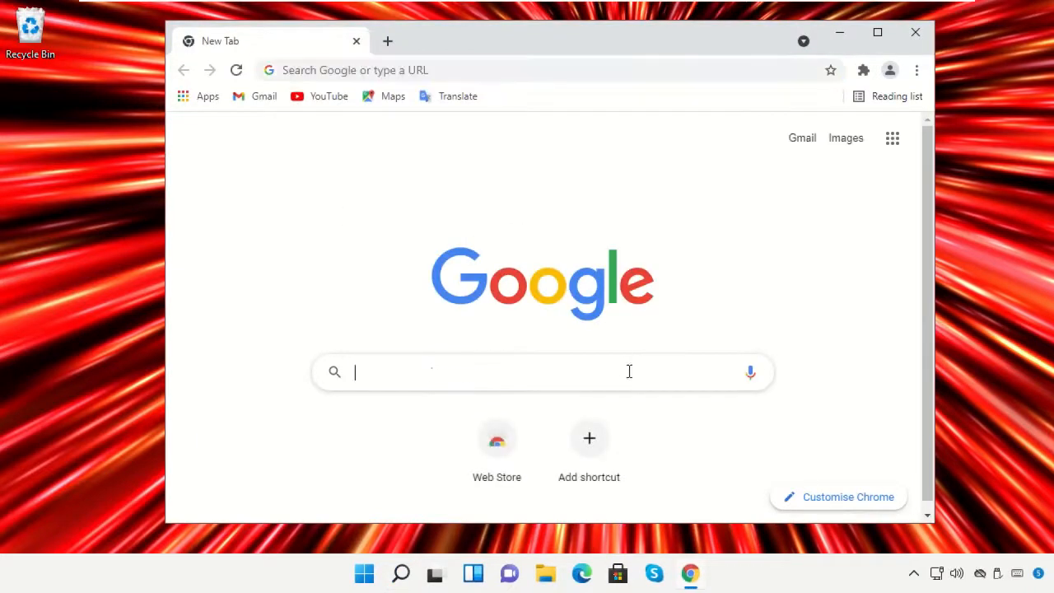
text(obs studio)
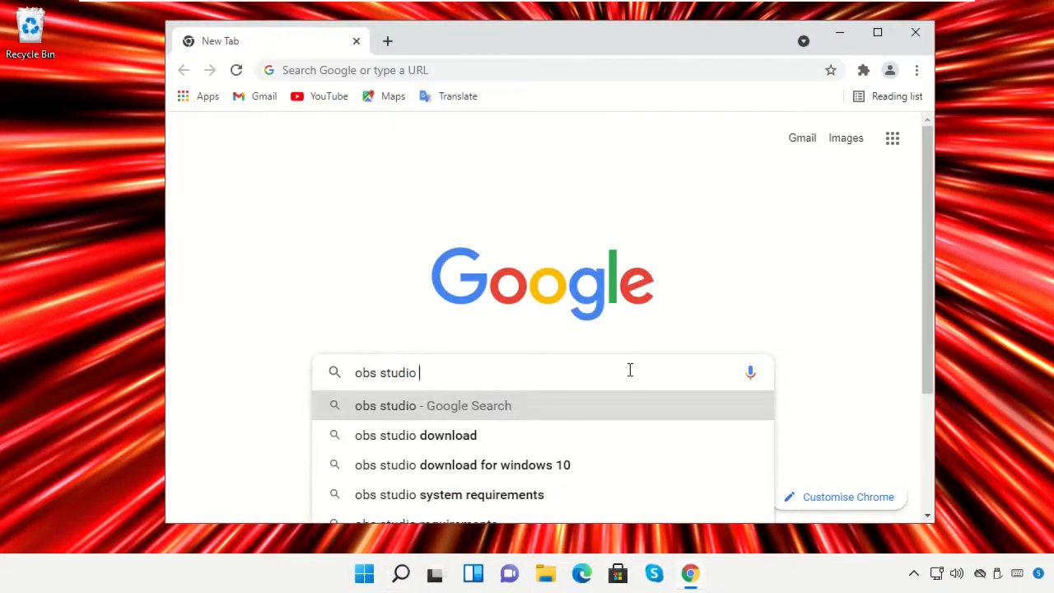
key(Return)
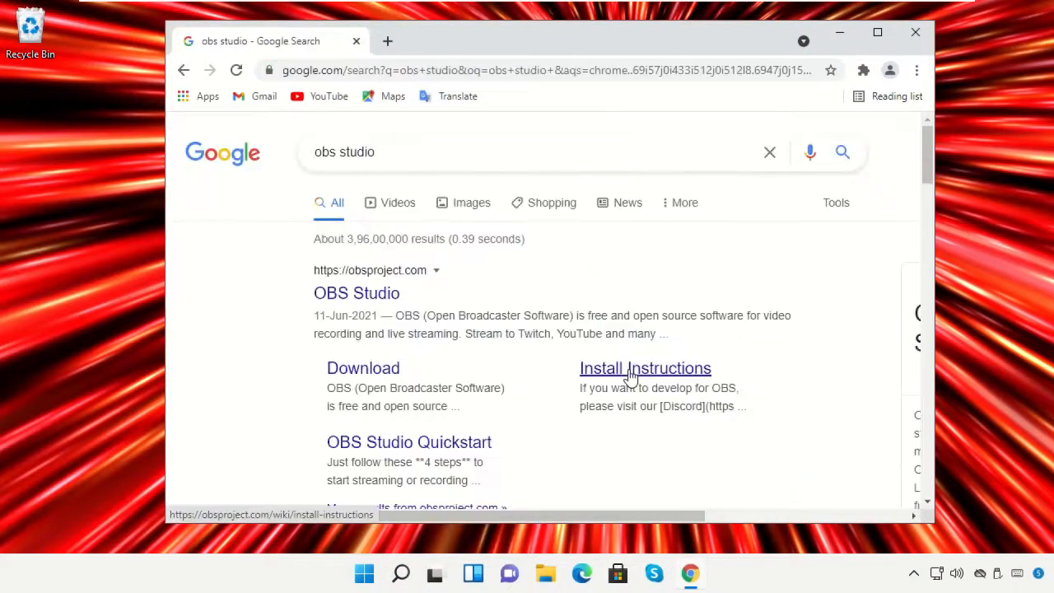
Go to the OBS Studio site at obsproject.com and download the Windows installer
click(365, 295)
scroll(555, 255, down, 1)
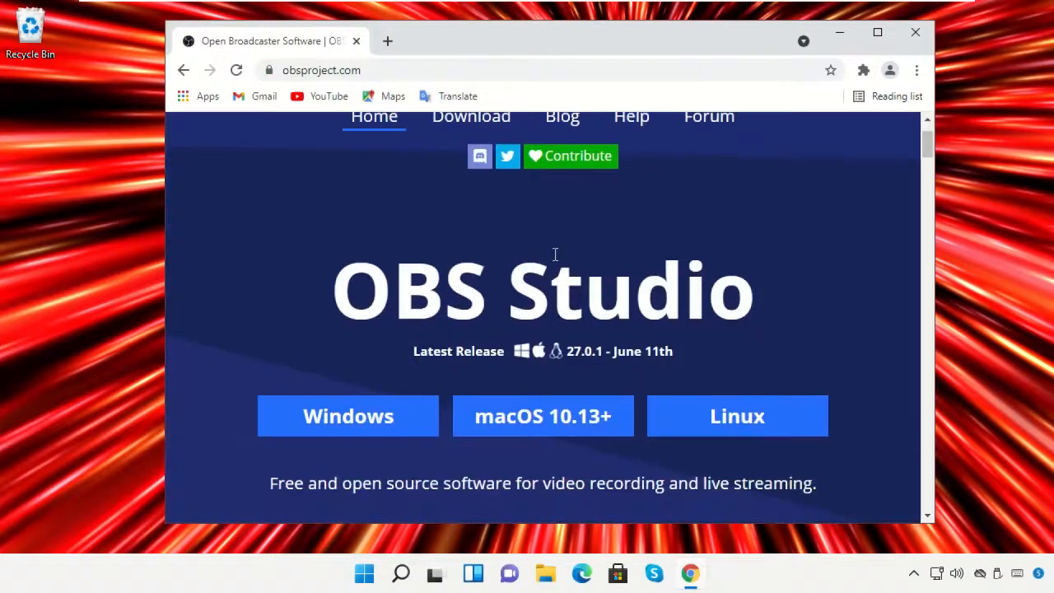
scroll(555, 254, down, 1)
click(358, 342)
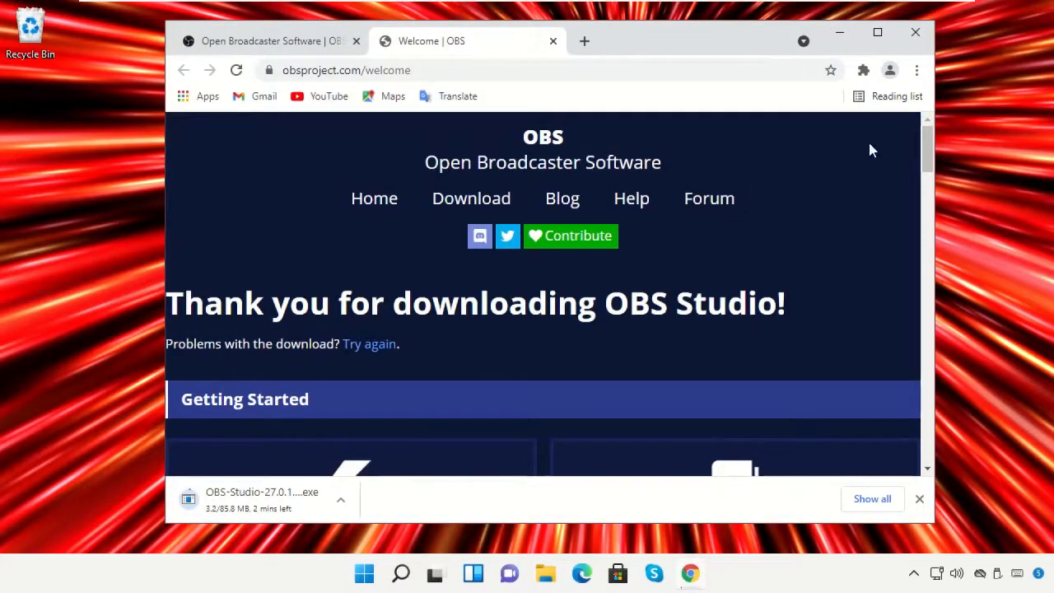
Run the downloaded OBS-Studio-27.0.1-Full-Installer-x64 from its folder, and close the folder and browser windows
click(916, 70)
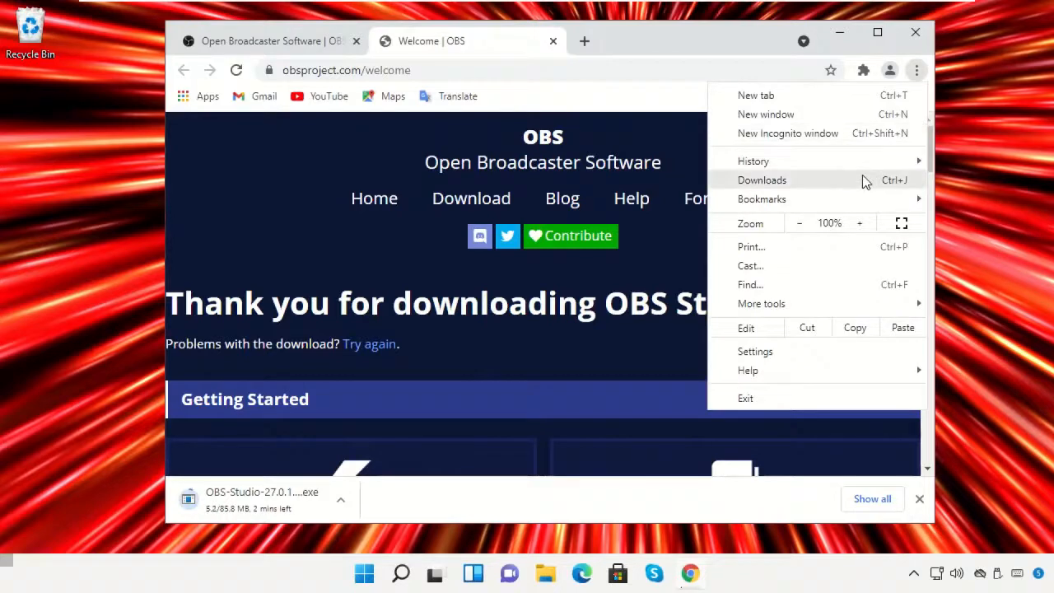
click(864, 182)
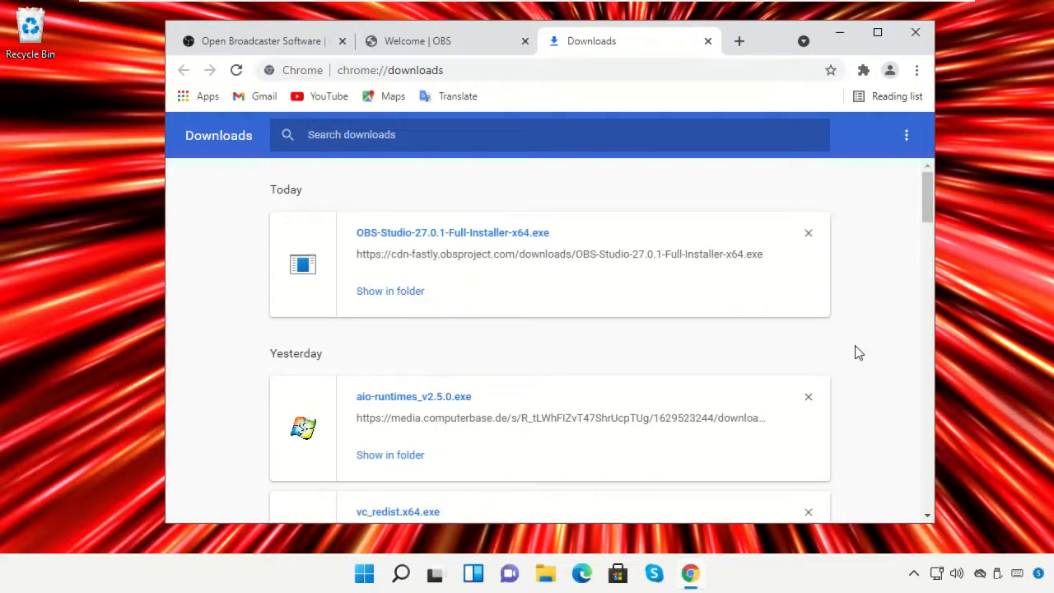
click(393, 291)
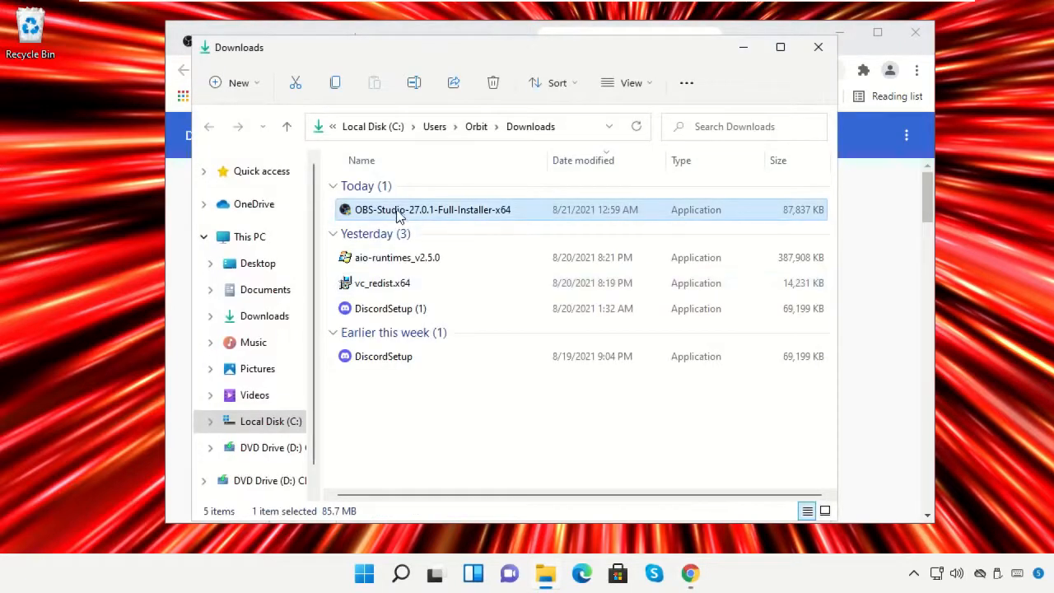
double_click(399, 211)
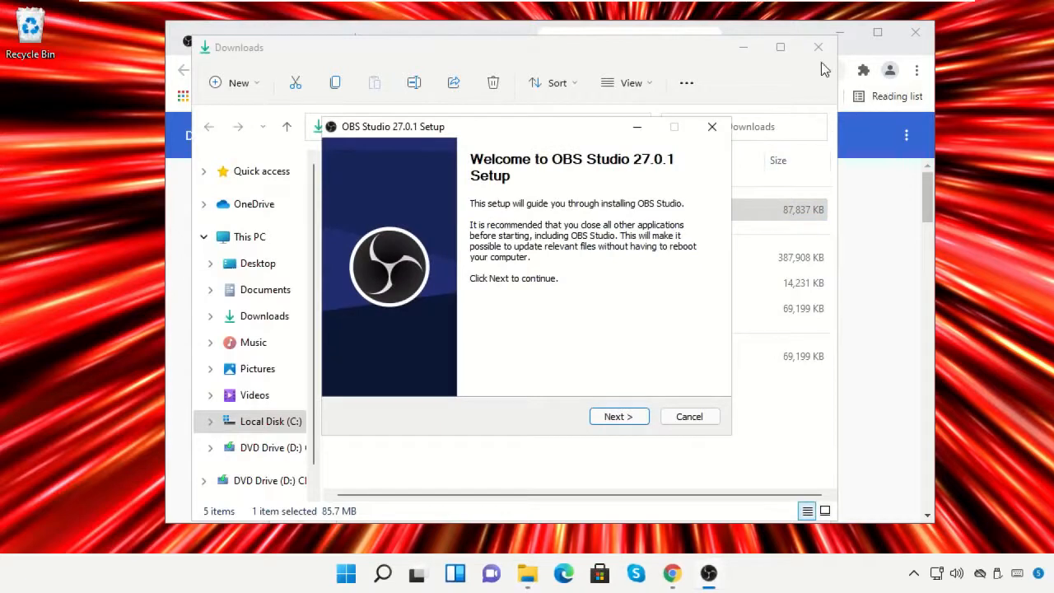
click(818, 47)
click(914, 32)
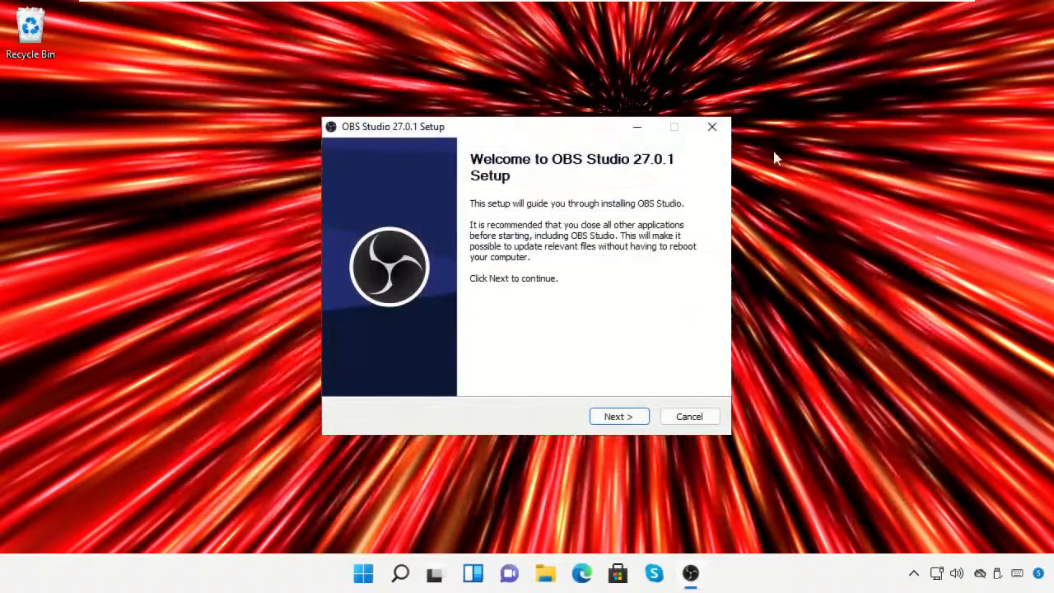
Install OBS Studio 27.0.1 with the default setup options and launch it on finishing
drag(592, 128, 584, 88)
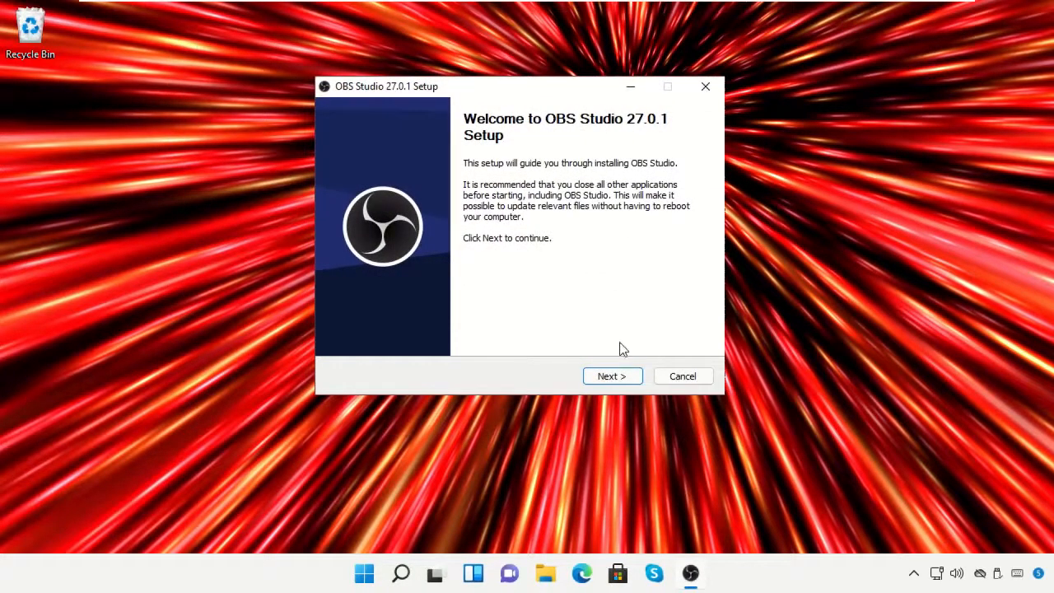
click(613, 376)
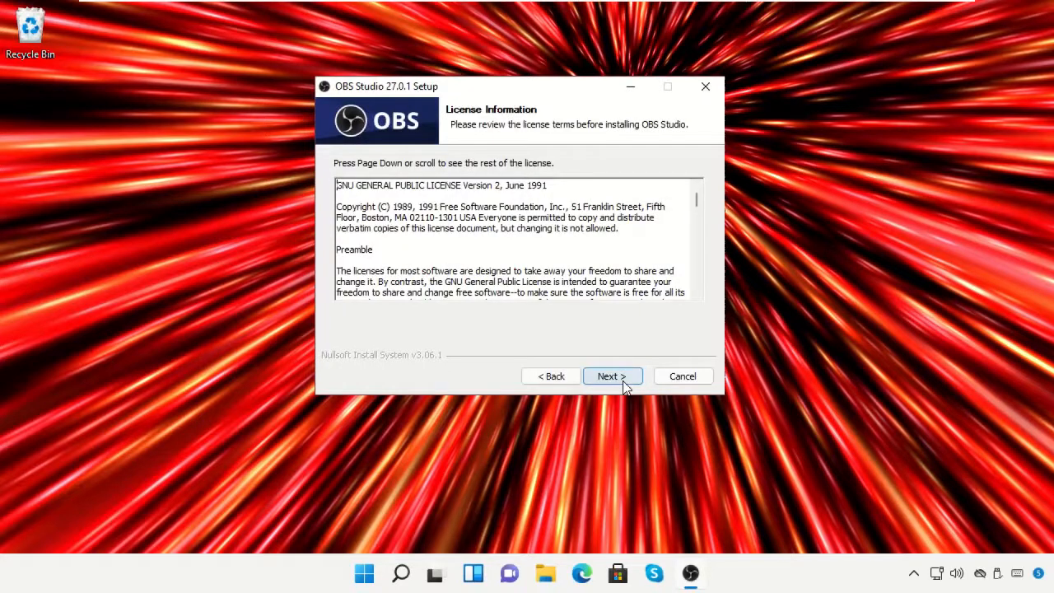
click(612, 376)
click(624, 385)
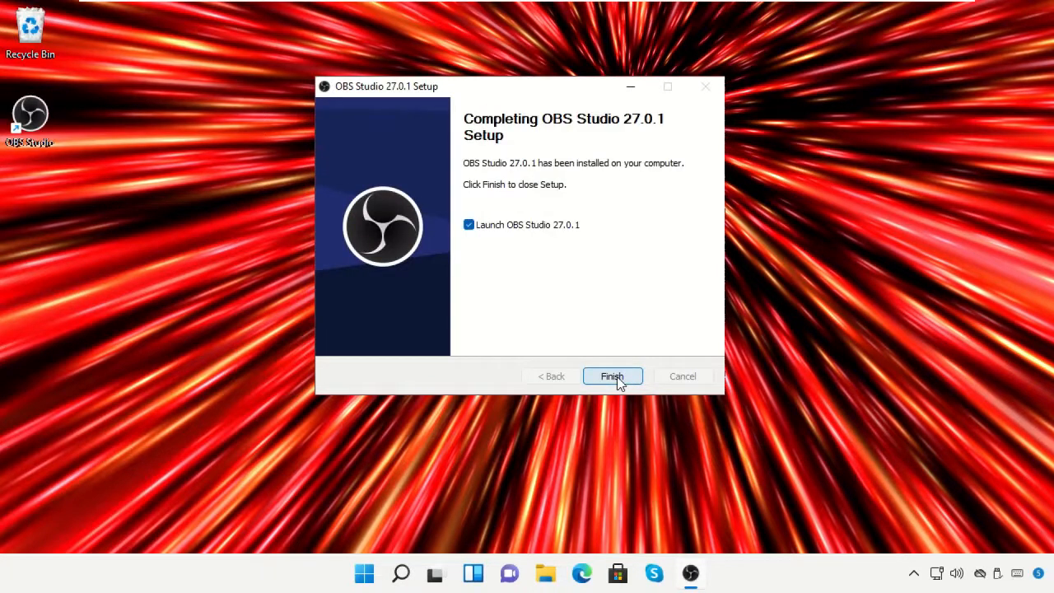
click(617, 376)
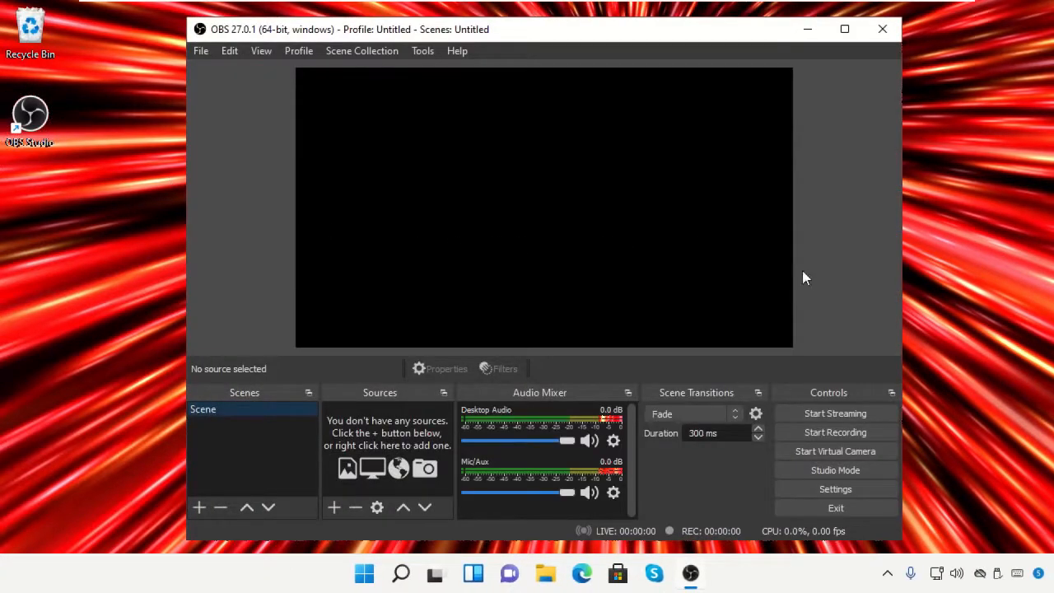
Add a new Display Capture source for Display 1 with the Automatic capture method and cursor capture enabled
right_click(398, 411)
mouse_move(410, 420)
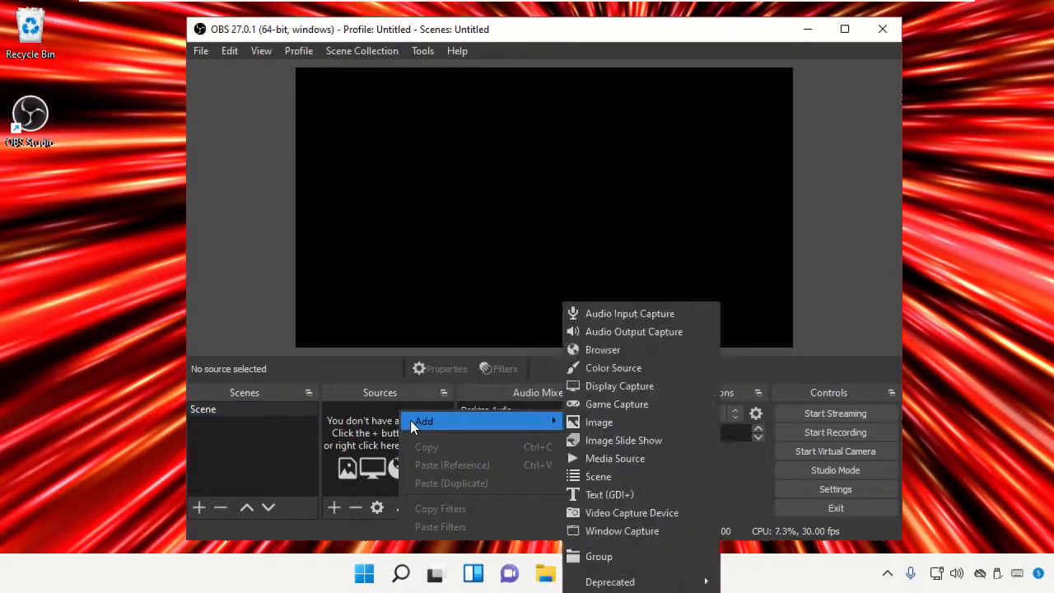
click(623, 390)
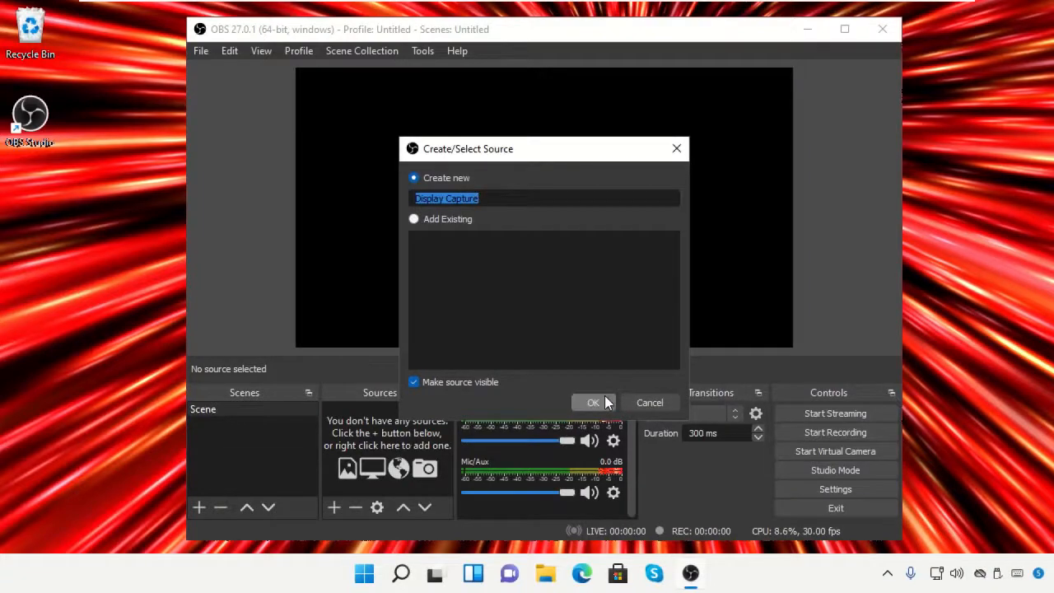
click(602, 400)
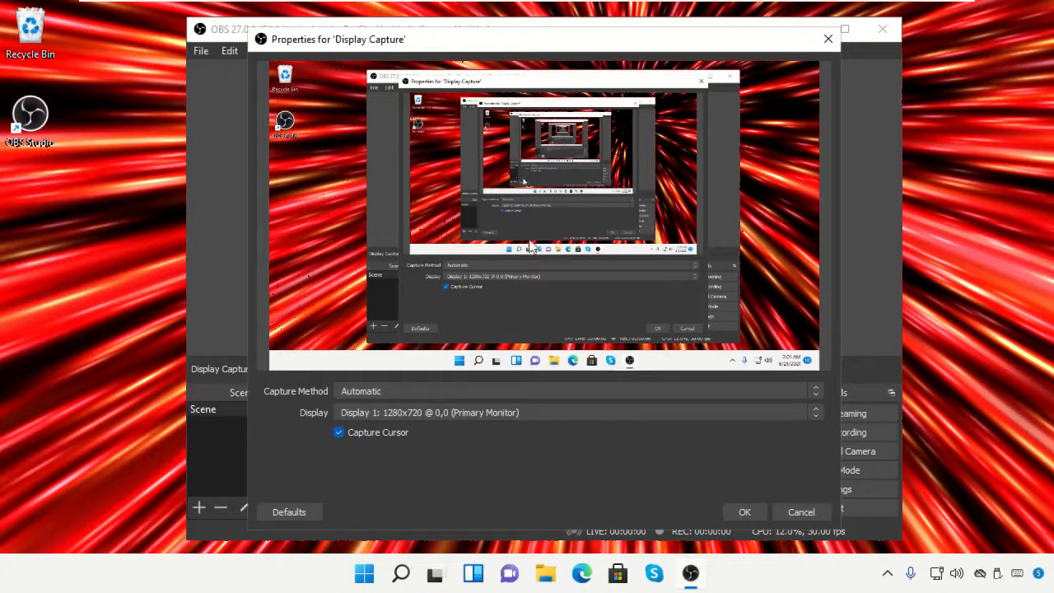
click(599, 391)
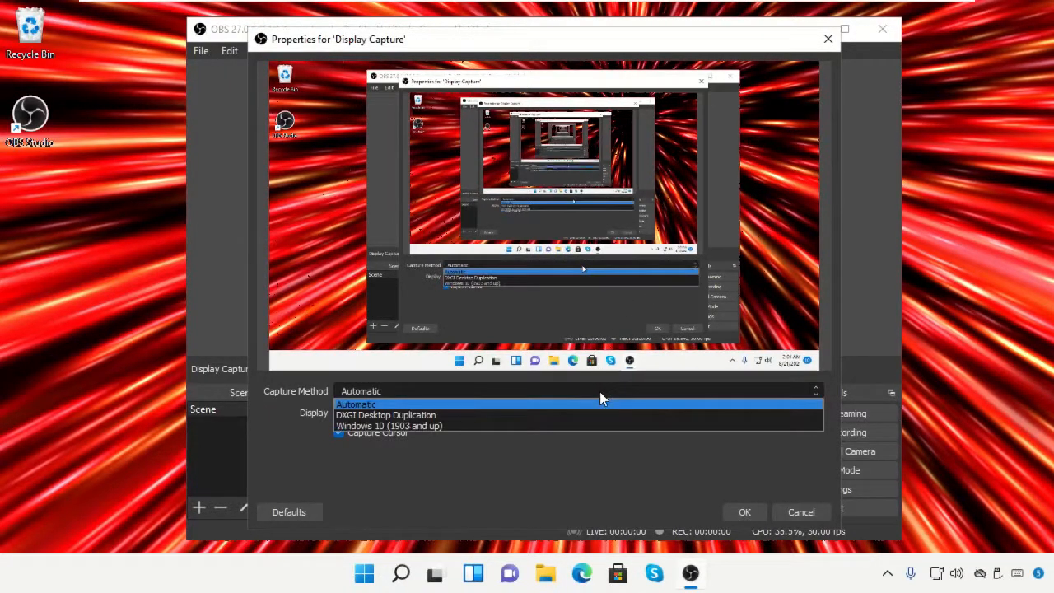
click(599, 392)
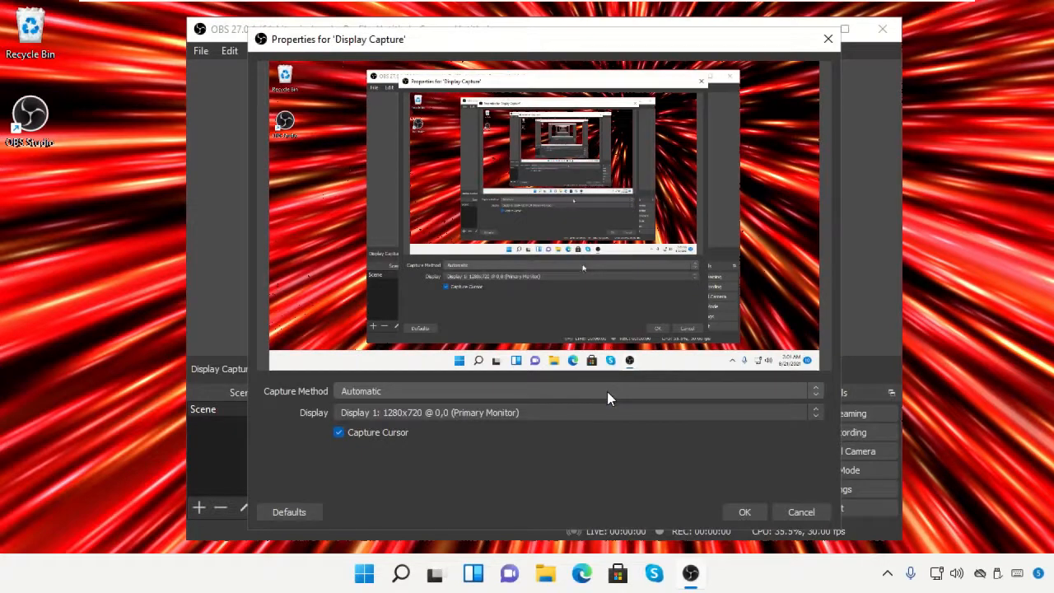
click(755, 513)
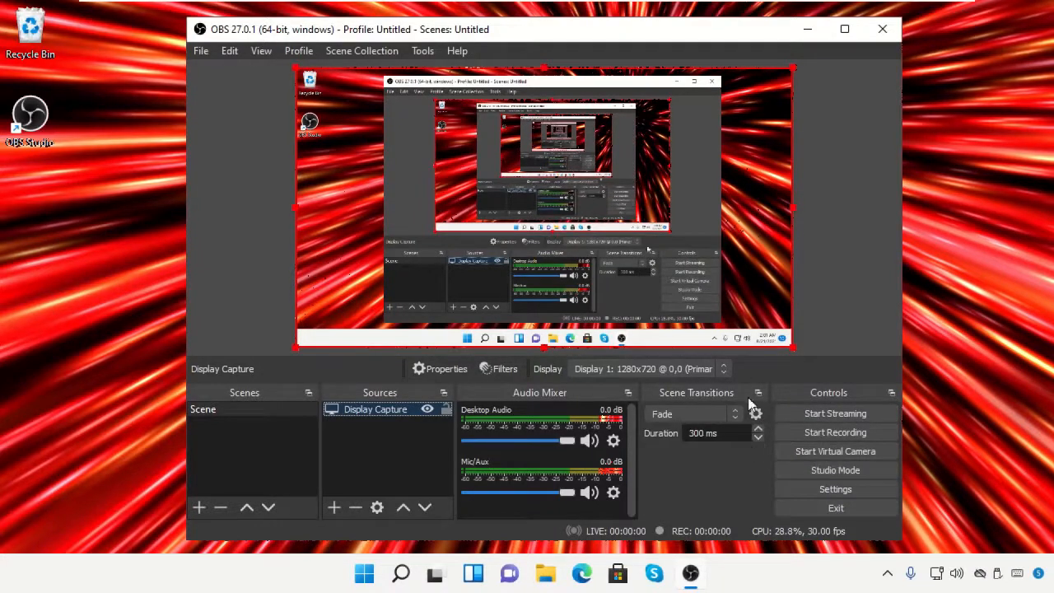
Open the OBS settings, look over the general and stream options, and set the output mode to Advanced
click(817, 486)
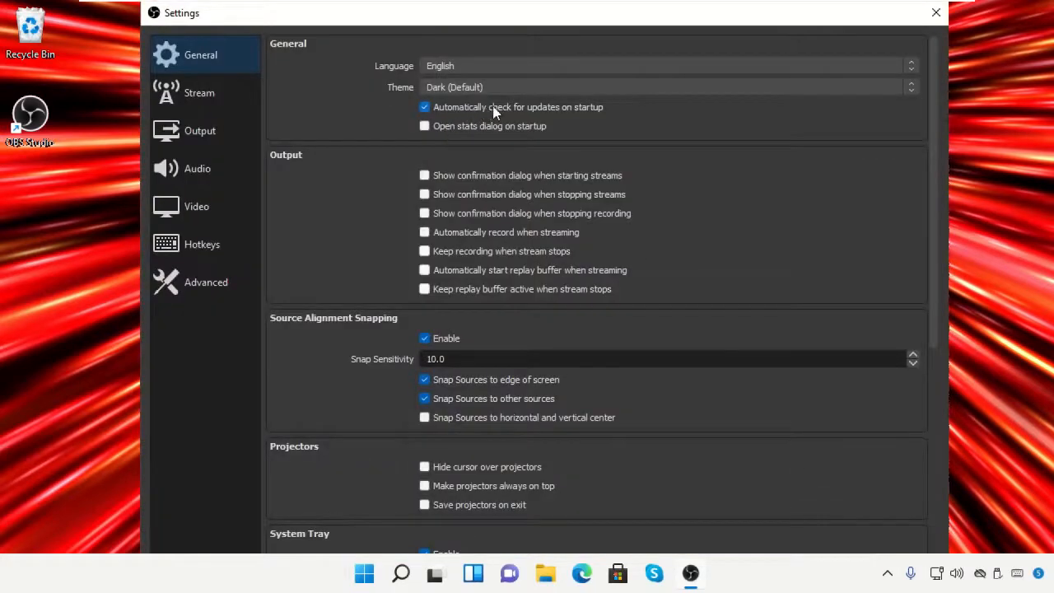
scroll(602, 140, down, 1)
scroll(607, 153, up, 1)
click(212, 93)
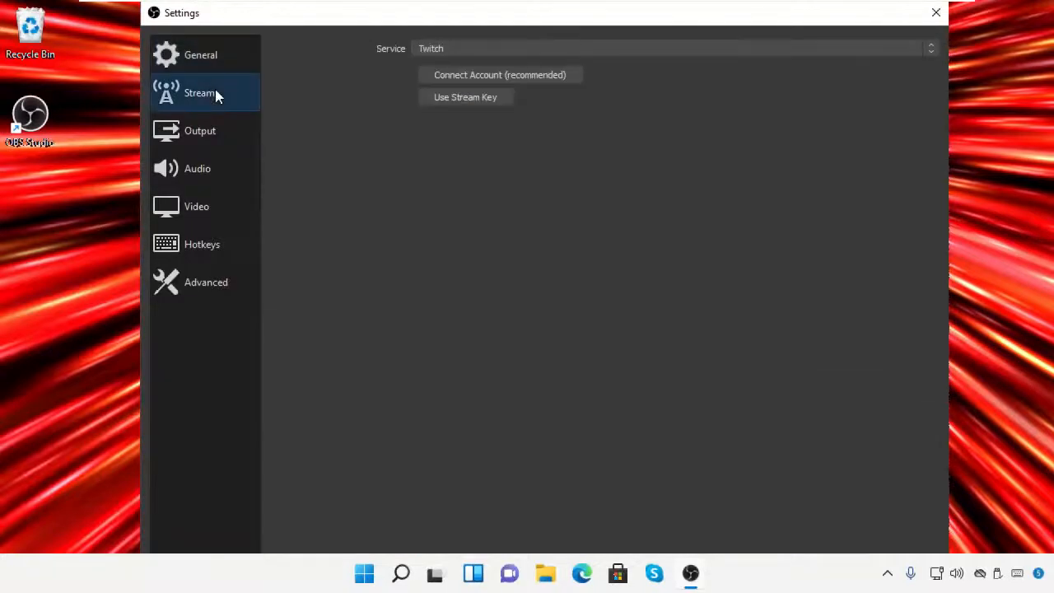
click(215, 145)
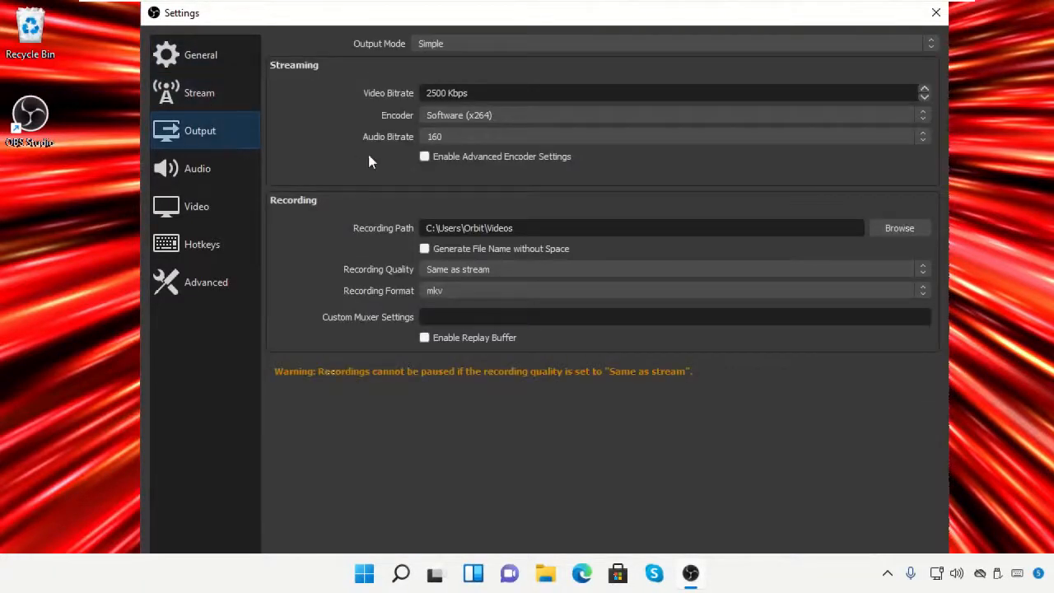
click(712, 46)
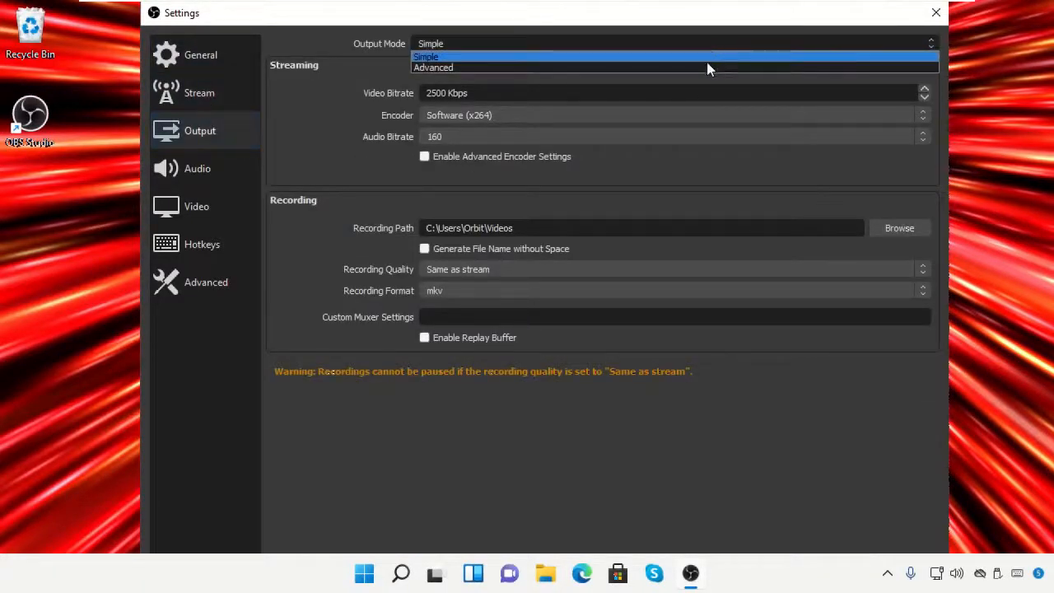
click(707, 68)
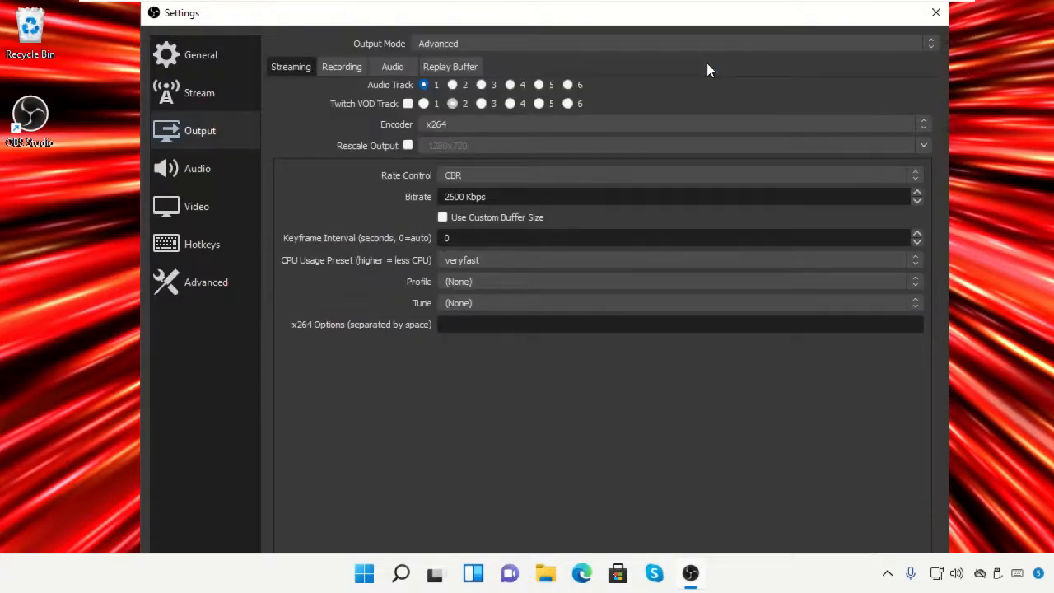
Keep the recording type as Standard and enable generating file names without spaces for recordings
click(348, 68)
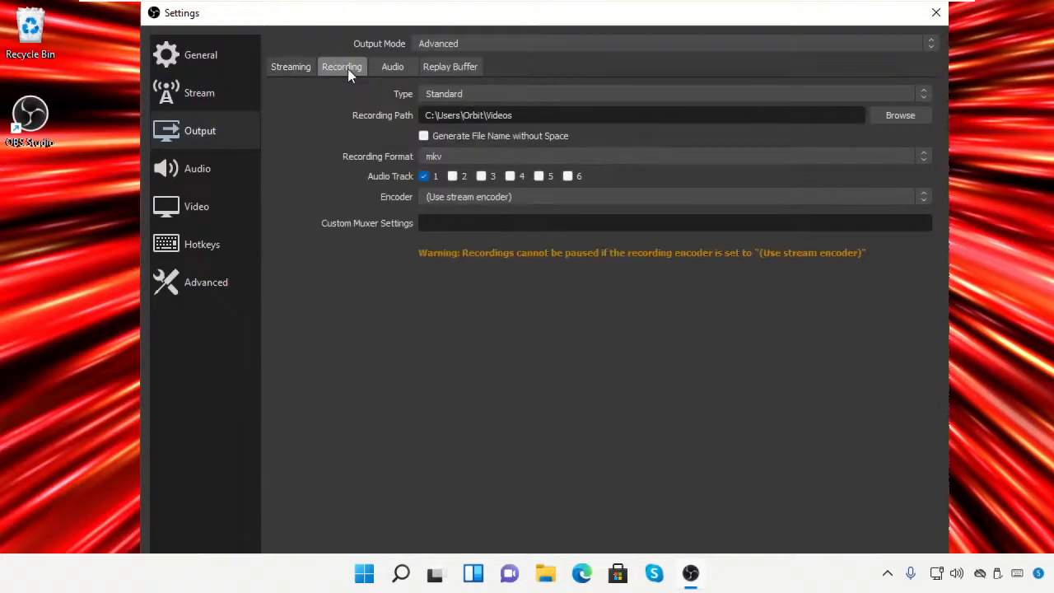
click(505, 96)
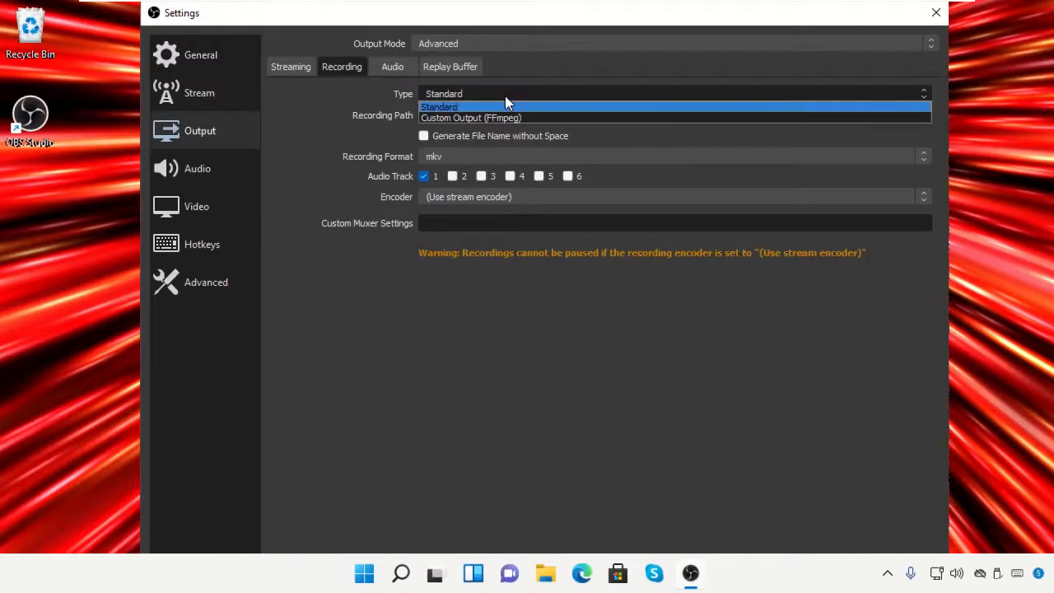
click(504, 104)
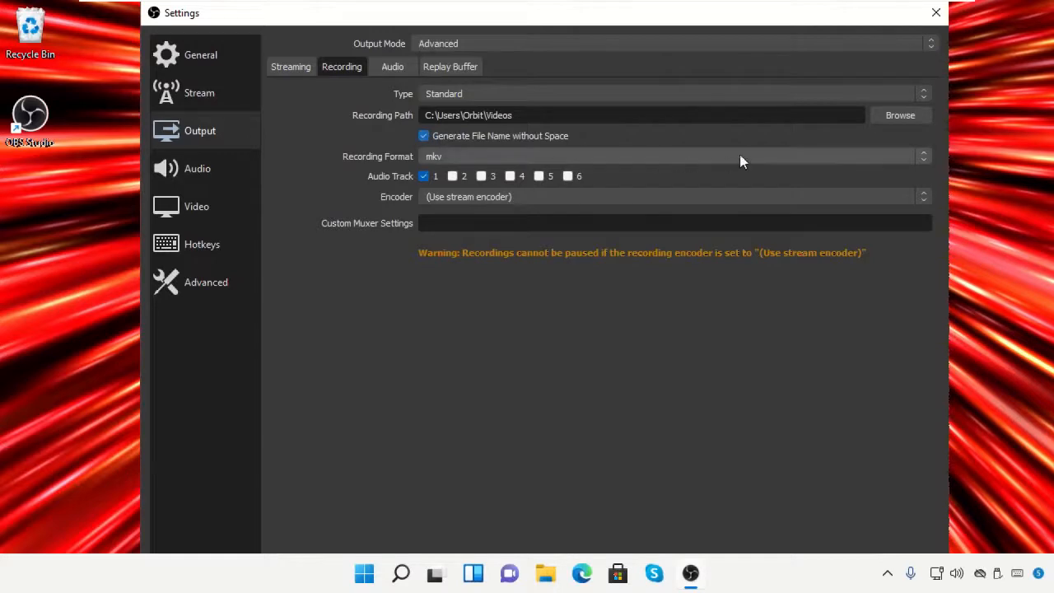
Set the recording path to the Captures folder inside Videos
click(900, 114)
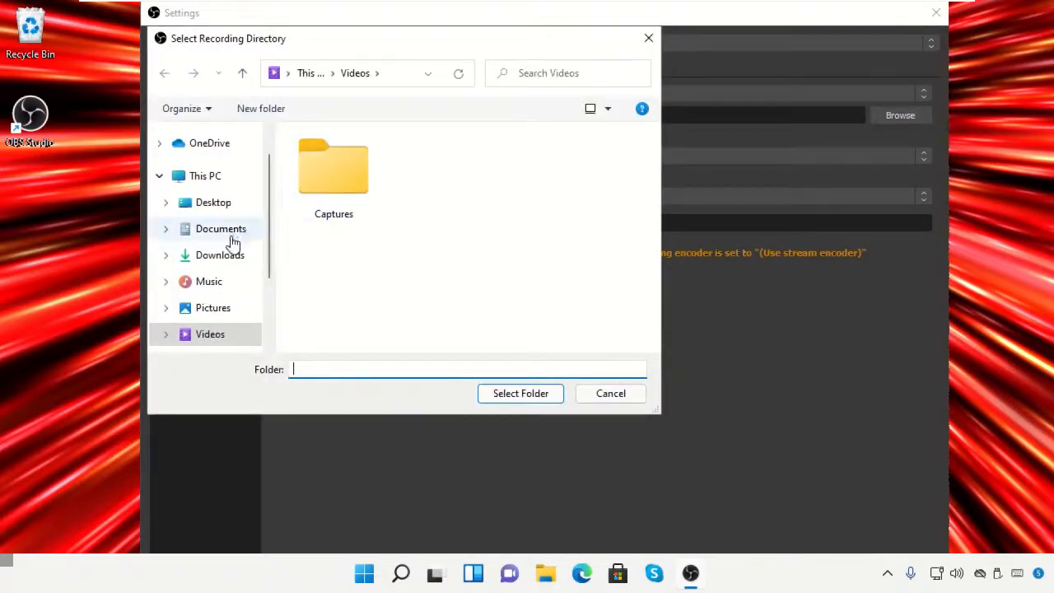
scroll(231, 247, down, 1)
click(210, 302)
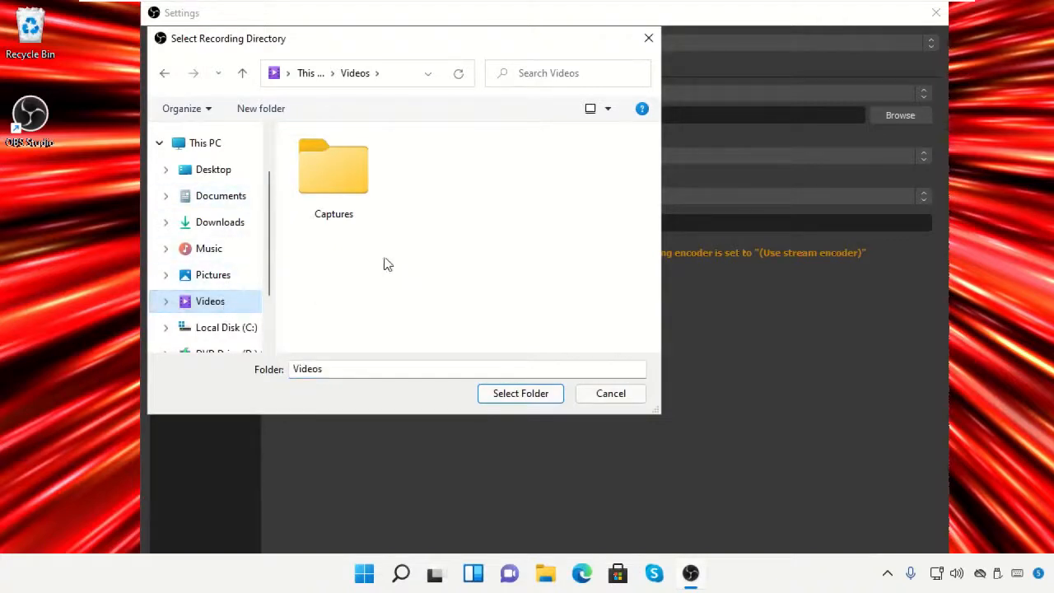
click(364, 171)
click(523, 394)
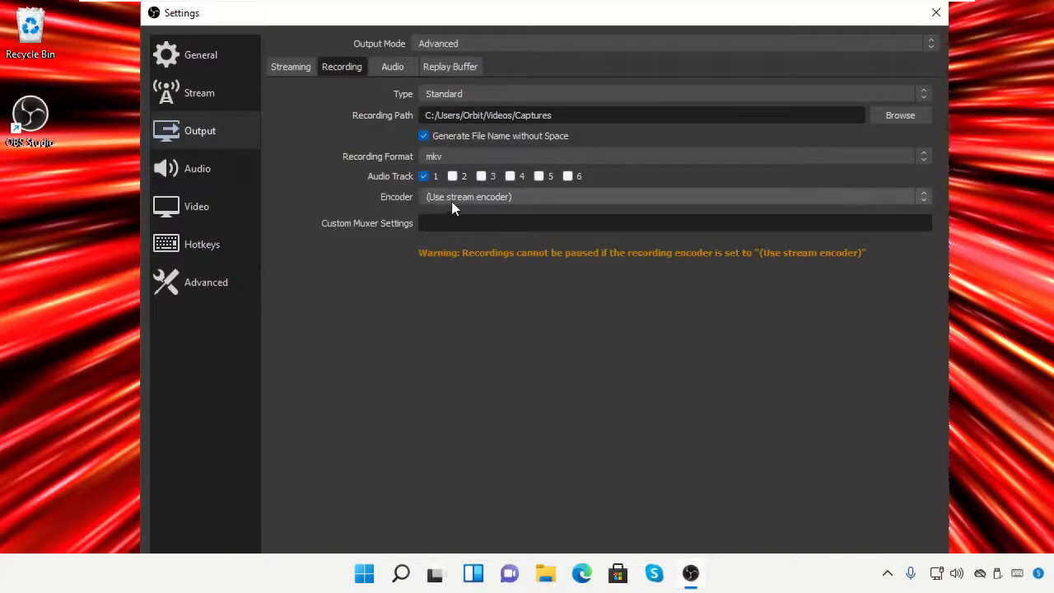
Keep the recording encoder on the stream encoder and set the recording format to mp4
click(492, 202)
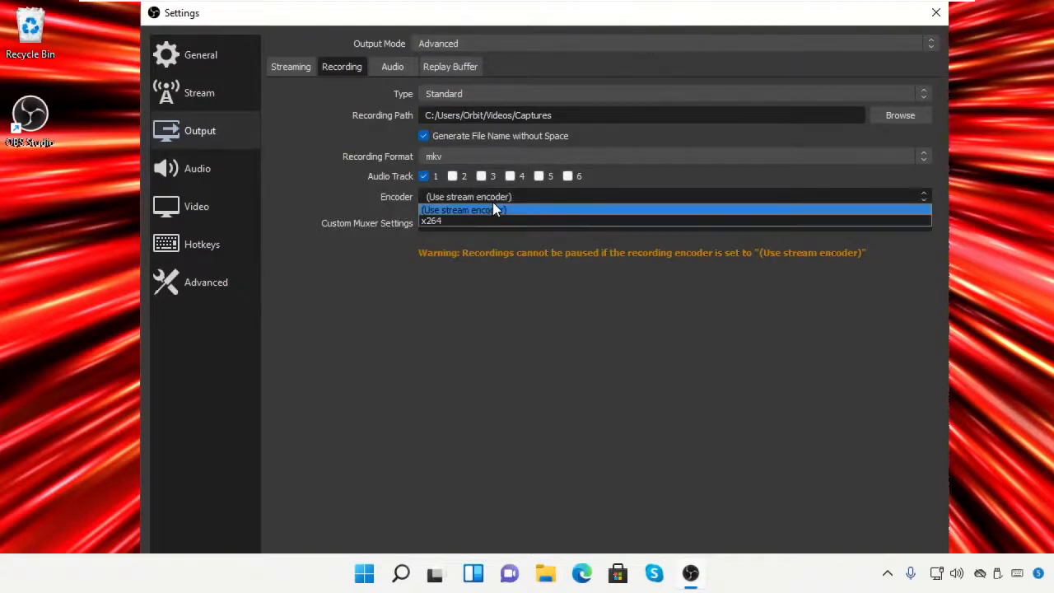
click(496, 212)
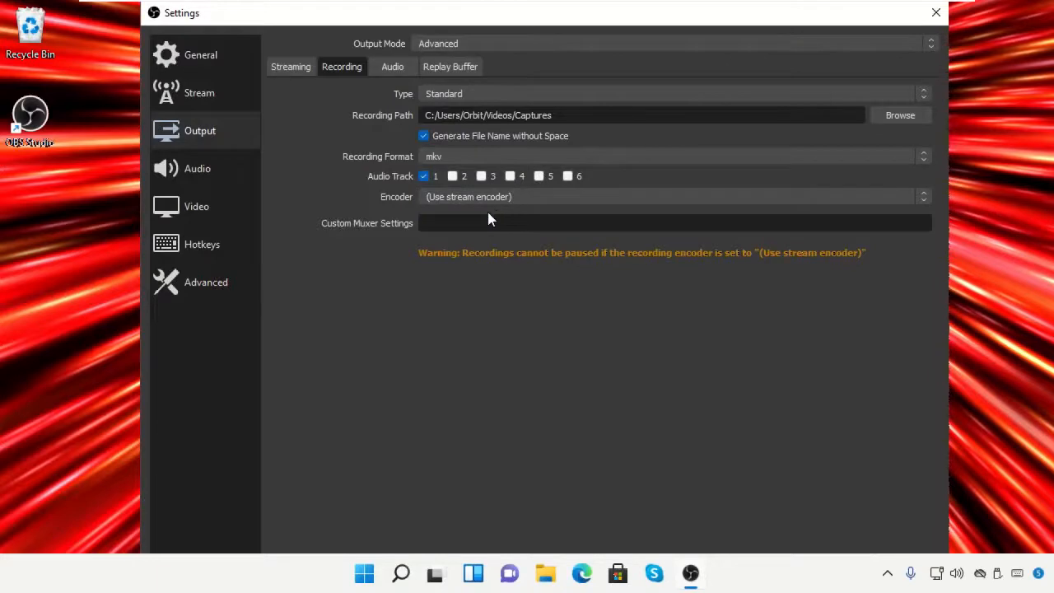
click(511, 157)
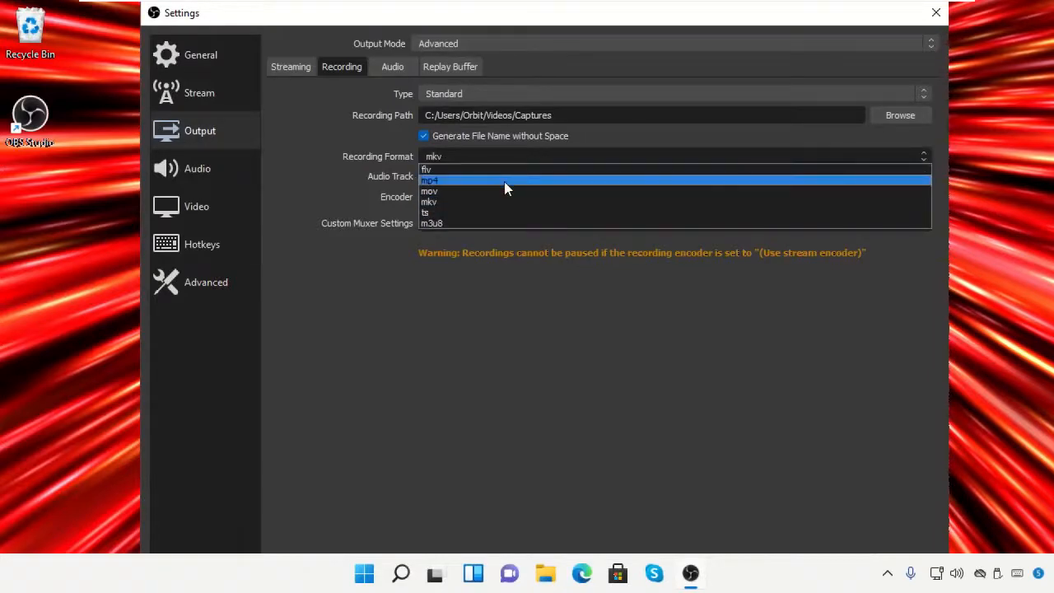
click(505, 182)
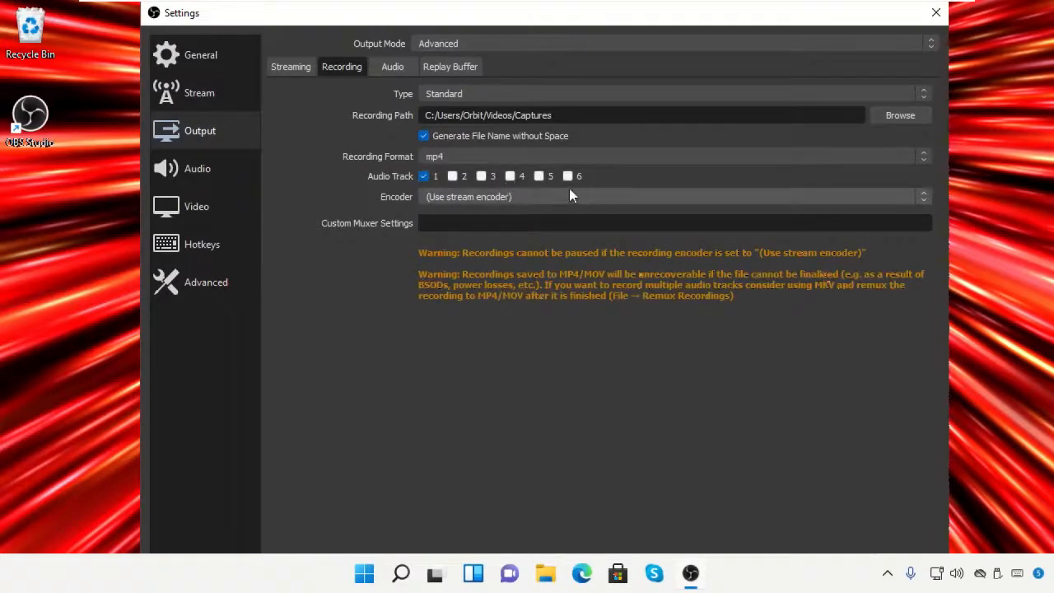
Set Mic/Auxiliary Audio to Microphone (High Definition Audio Device), check the video settings, and save all settings
click(213, 169)
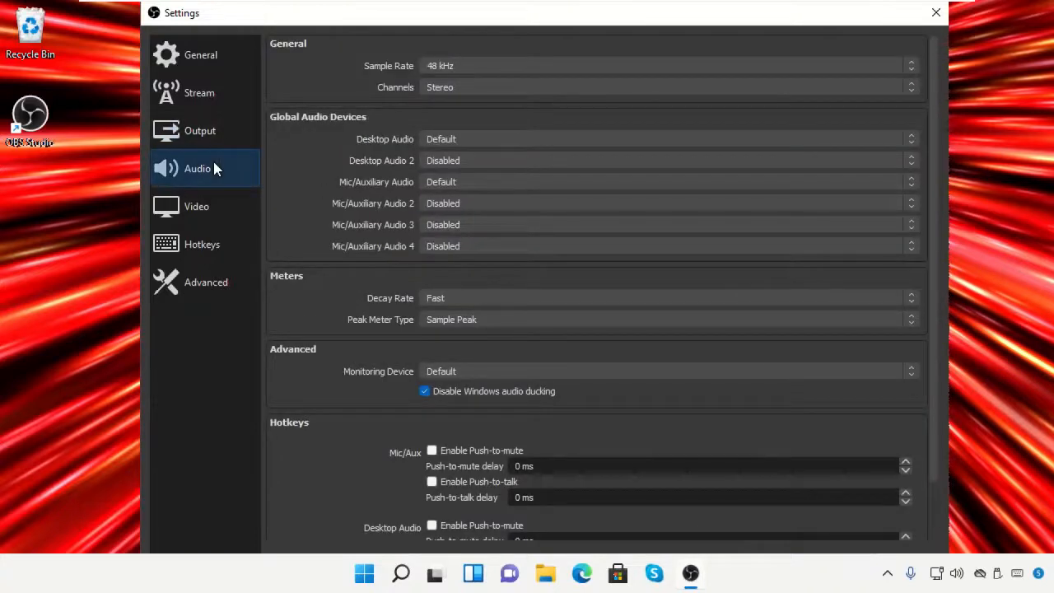
click(506, 182)
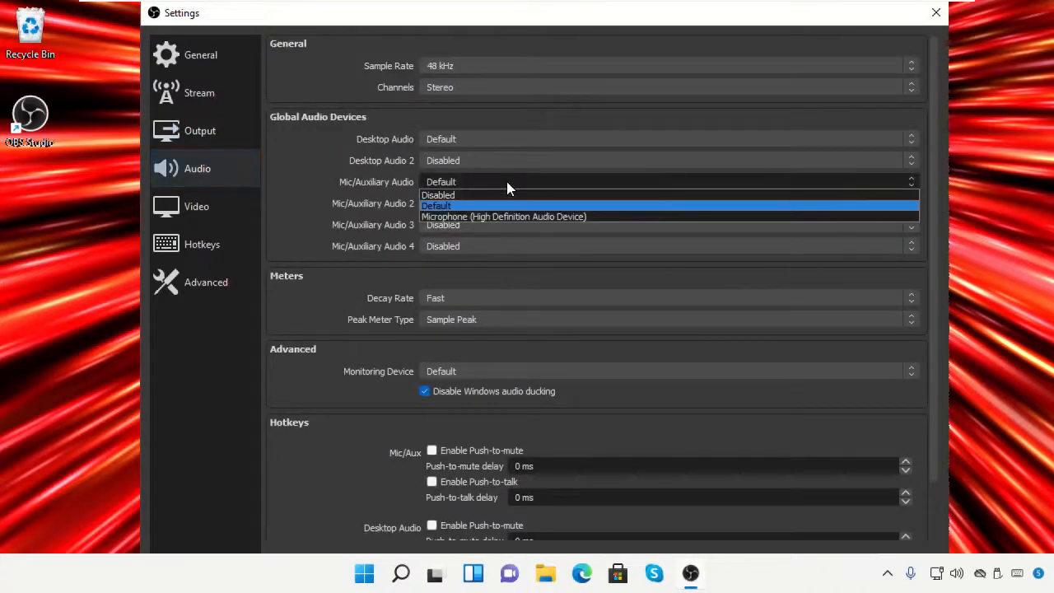
click(506, 213)
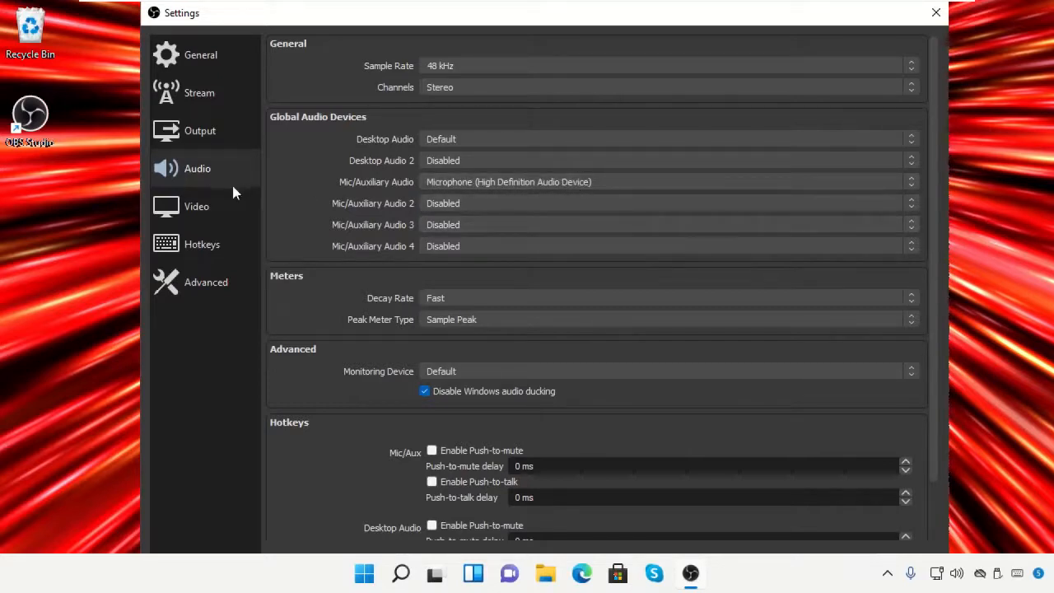
click(216, 206)
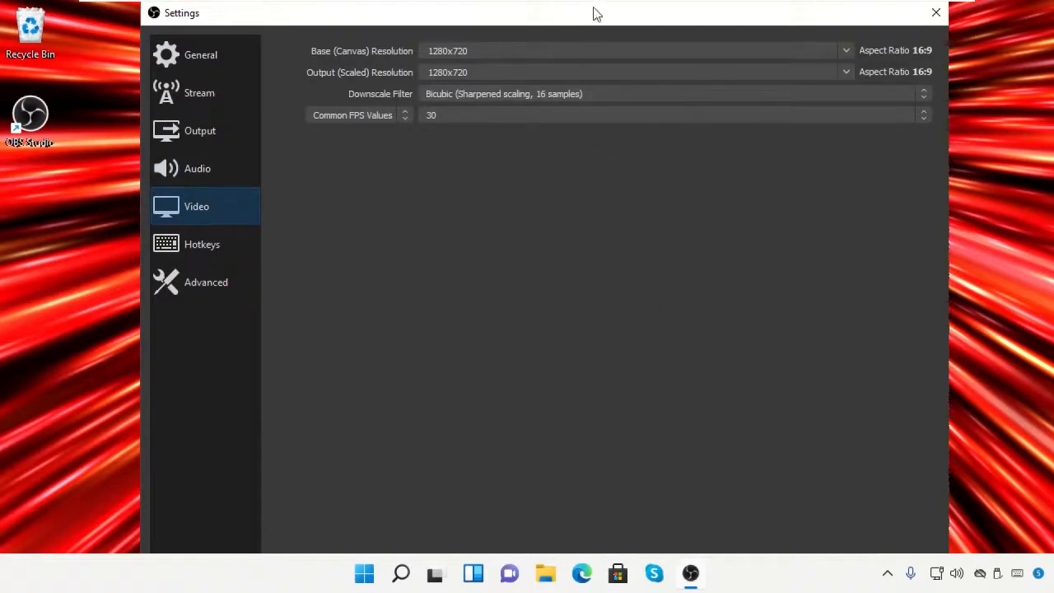
mouse_move(595, 18)
mouse_down()
mouse_move(596, 52)
mouse_move(599, 8)
mouse_move(596, 20)
mouse_up()
click(893, 548)
click(791, 547)
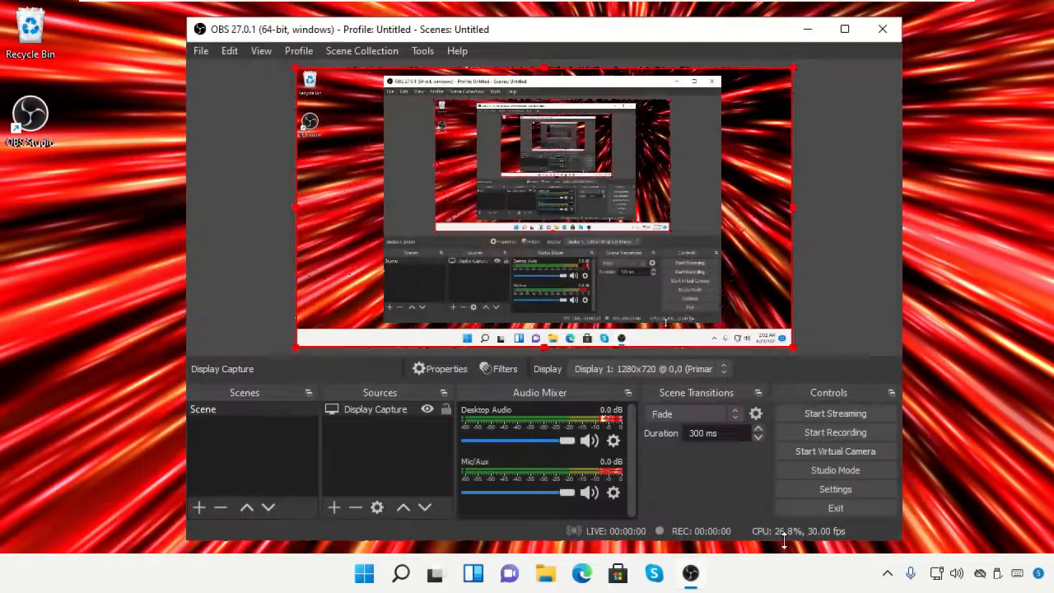
Start recording the display and, with OBS minimized, view the Captures folder under Videos in File Explorer
click(814, 437)
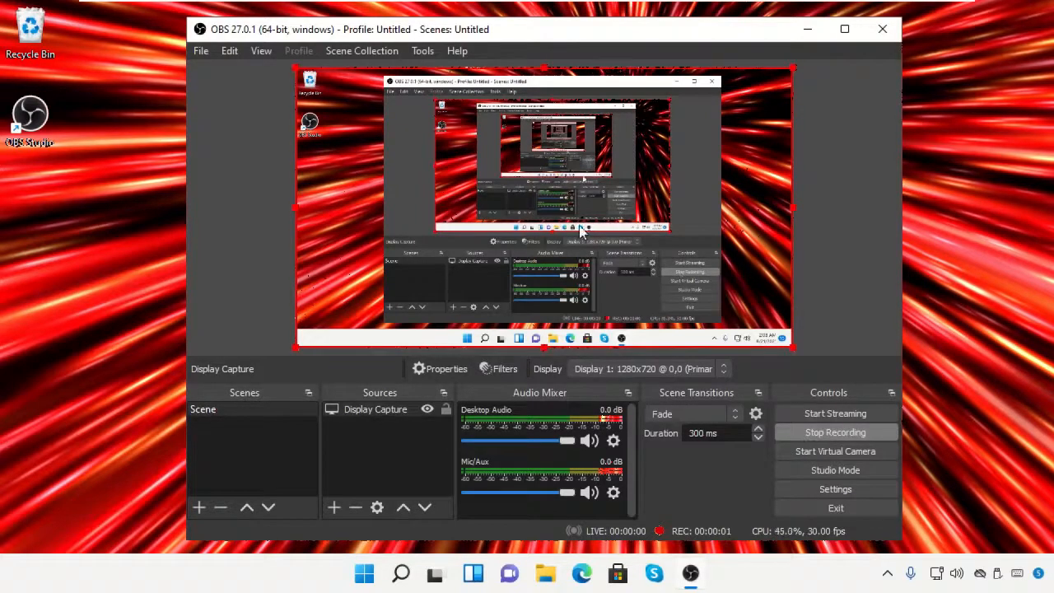
click(808, 29)
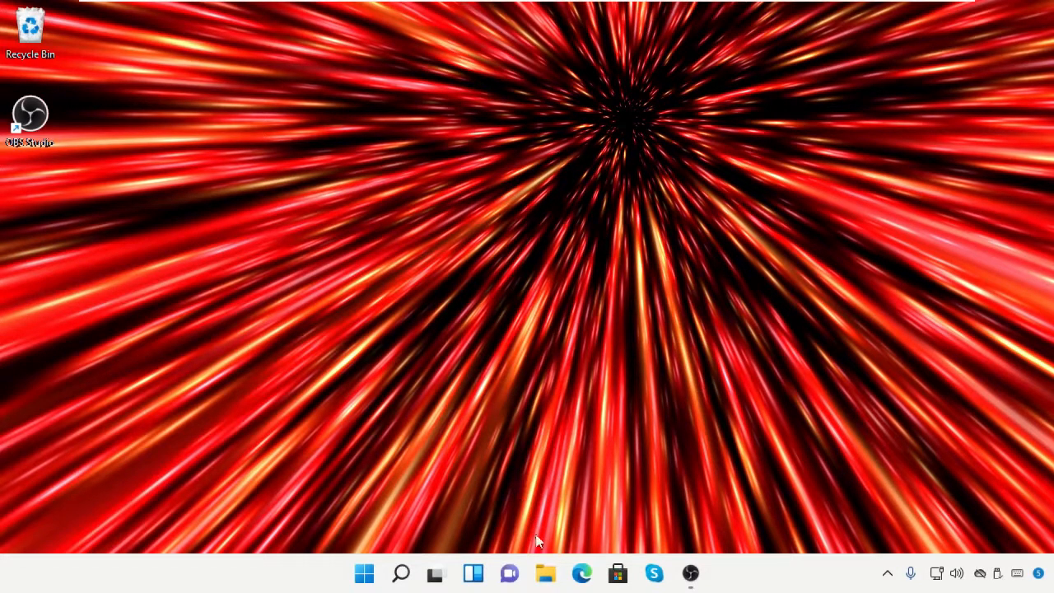
click(547, 572)
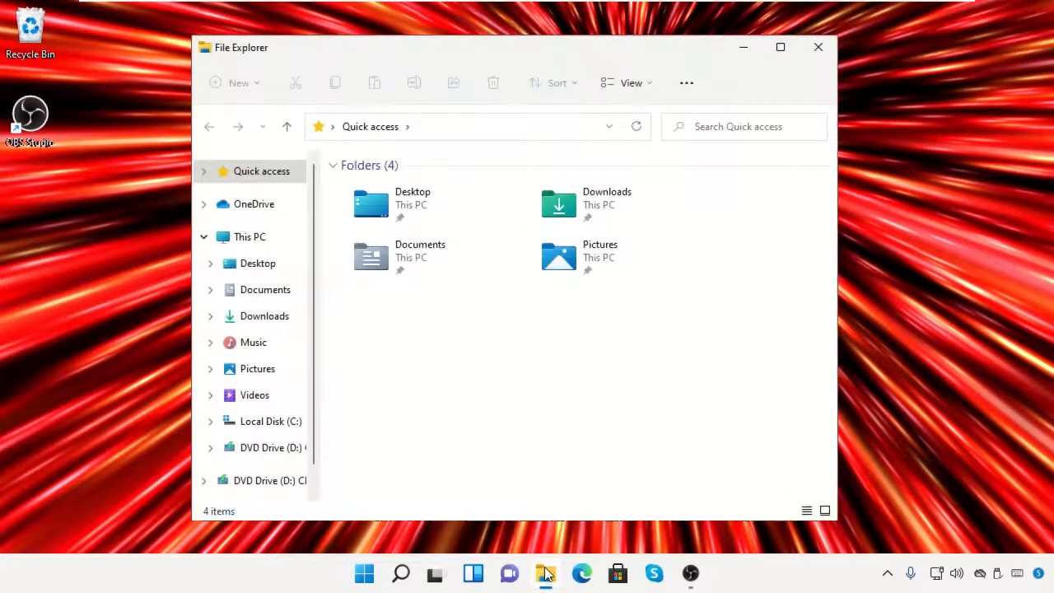
click(257, 395)
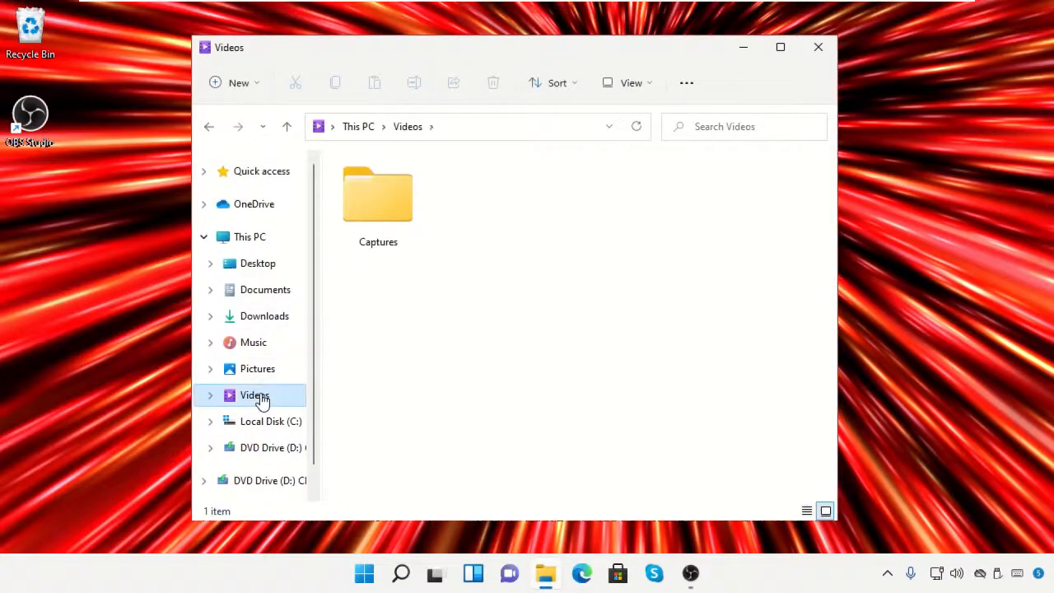
double_click(359, 229)
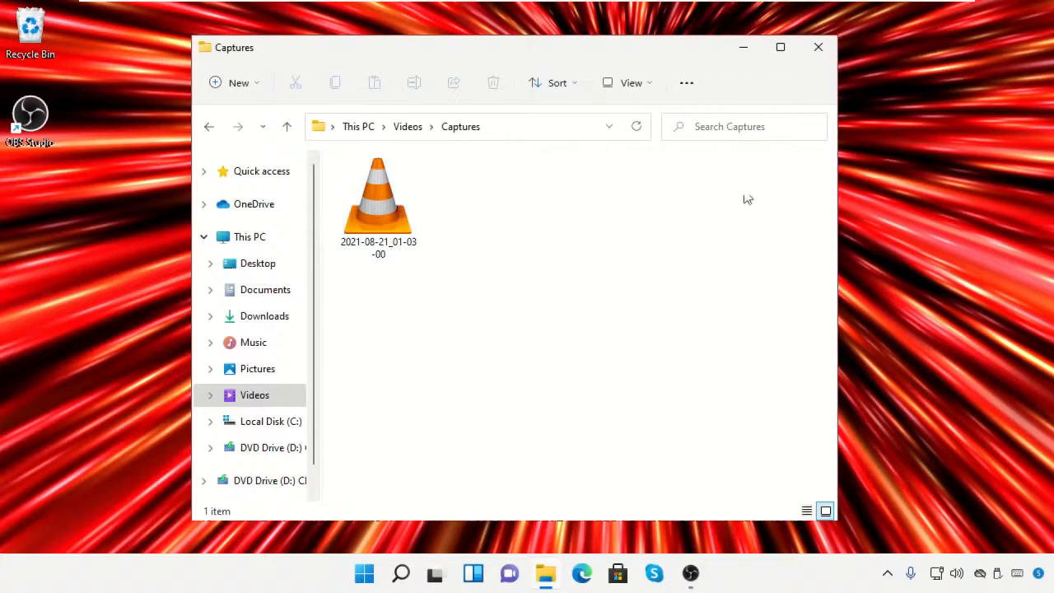
click(817, 49)
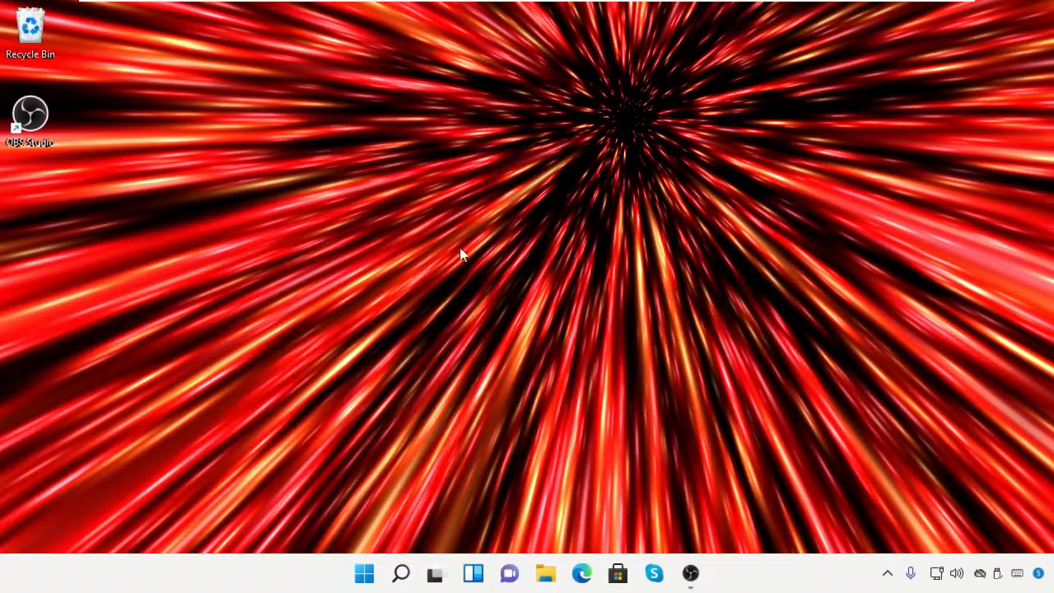
Return to OBS Studio, stop the recording, and minimize the window
click(690, 574)
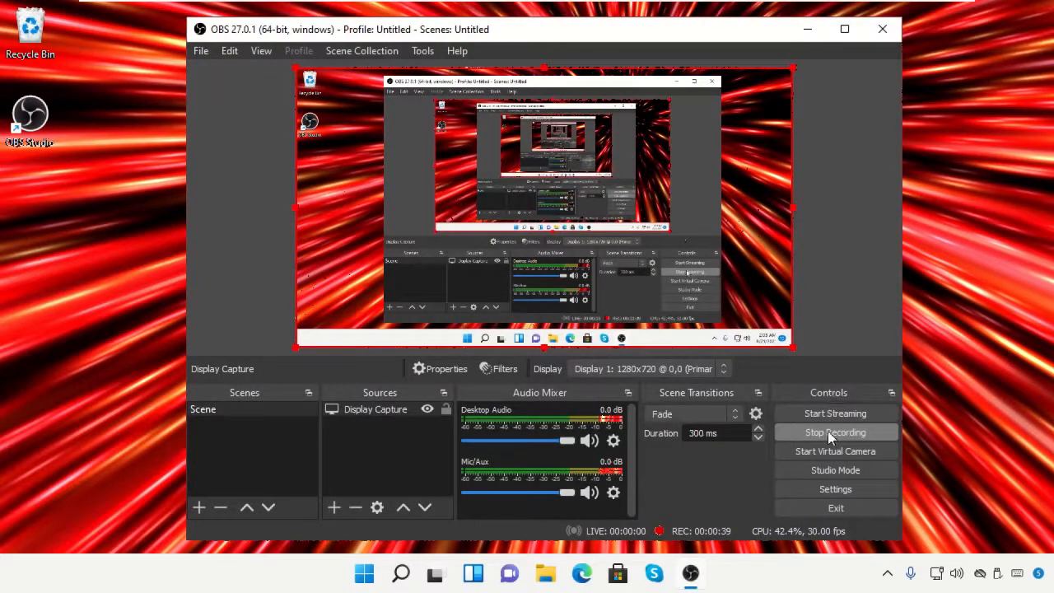
click(827, 435)
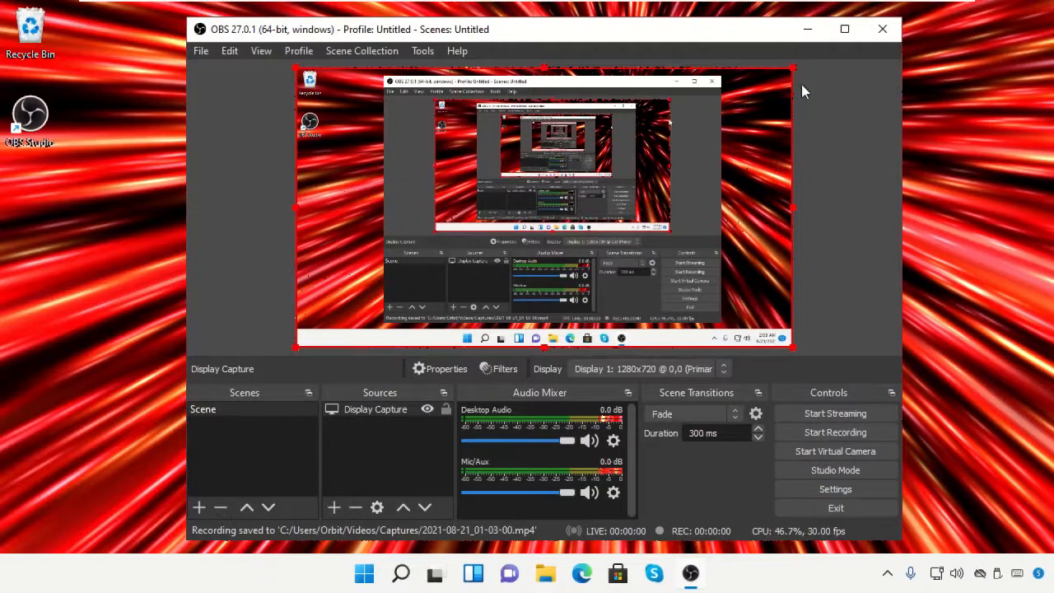
click(807, 31)
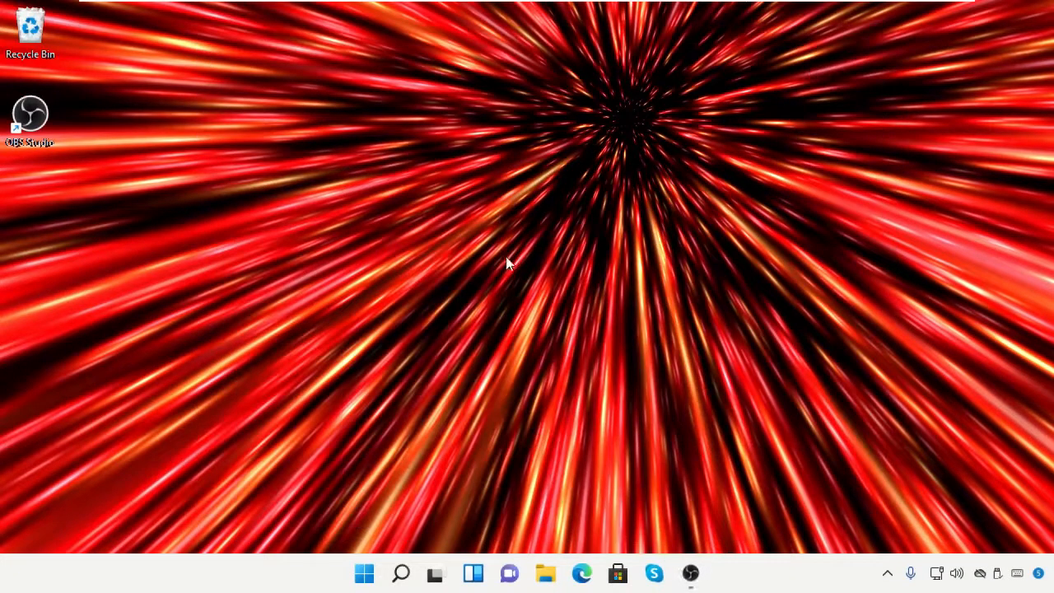
Open the Captures folder under Videos in File Explorer and play the recorded MP4 file in VLC media player
click(544, 572)
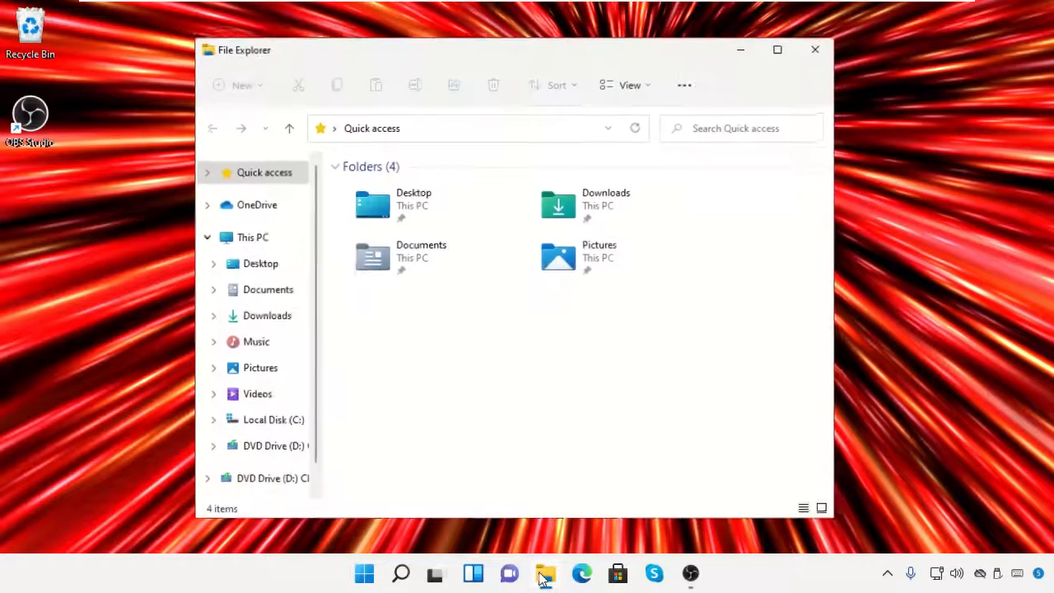
click(279, 398)
double_click(400, 206)
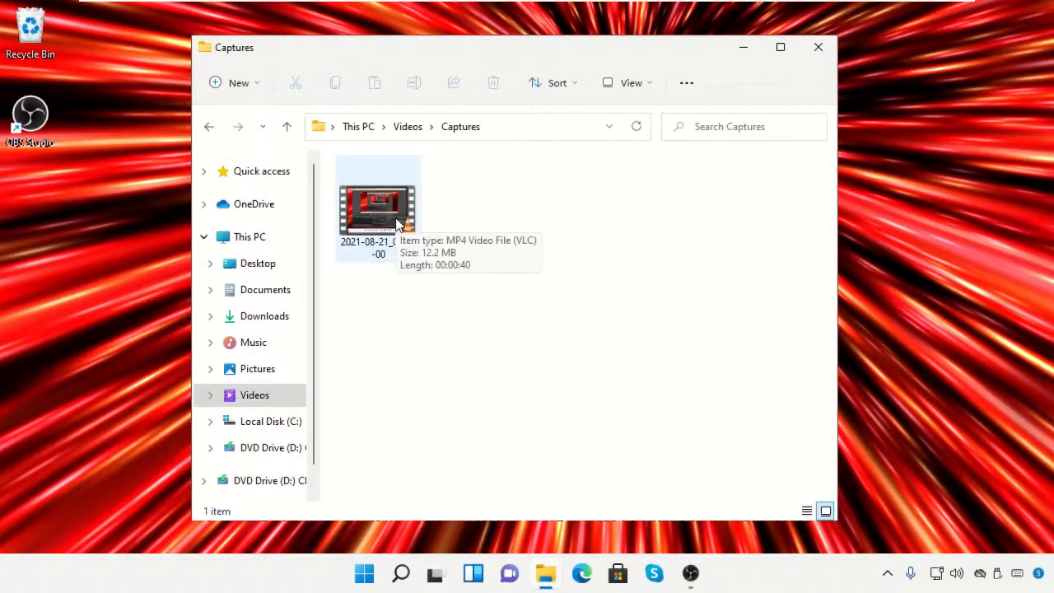
click(400, 222)
double_click(401, 221)
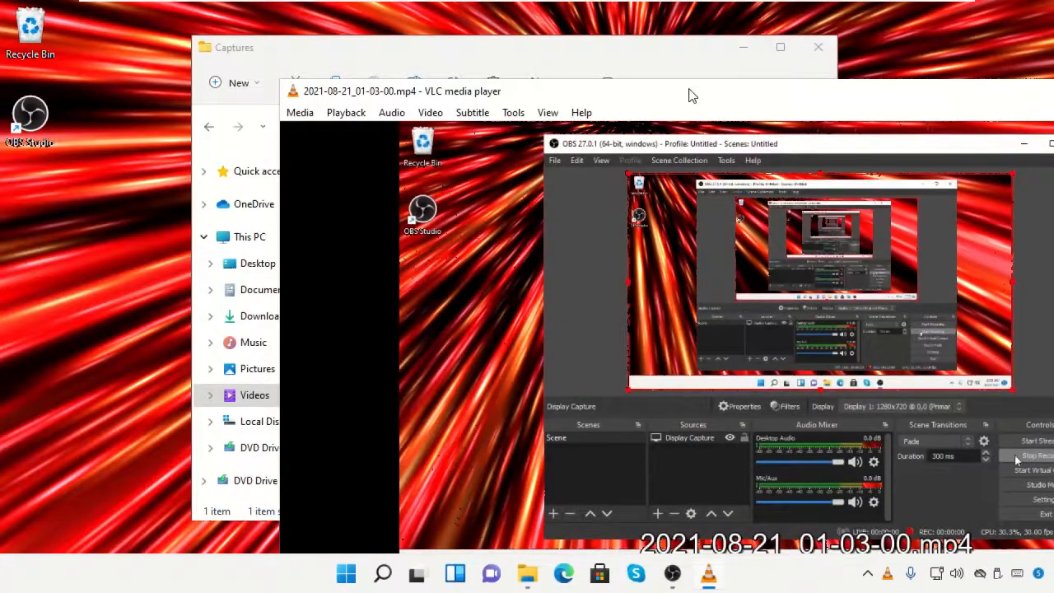
Review the recording with the whole player window in view, skipping ahead to about 00:13, and close the player and the Captures folder
drag(692, 95, 407, 28)
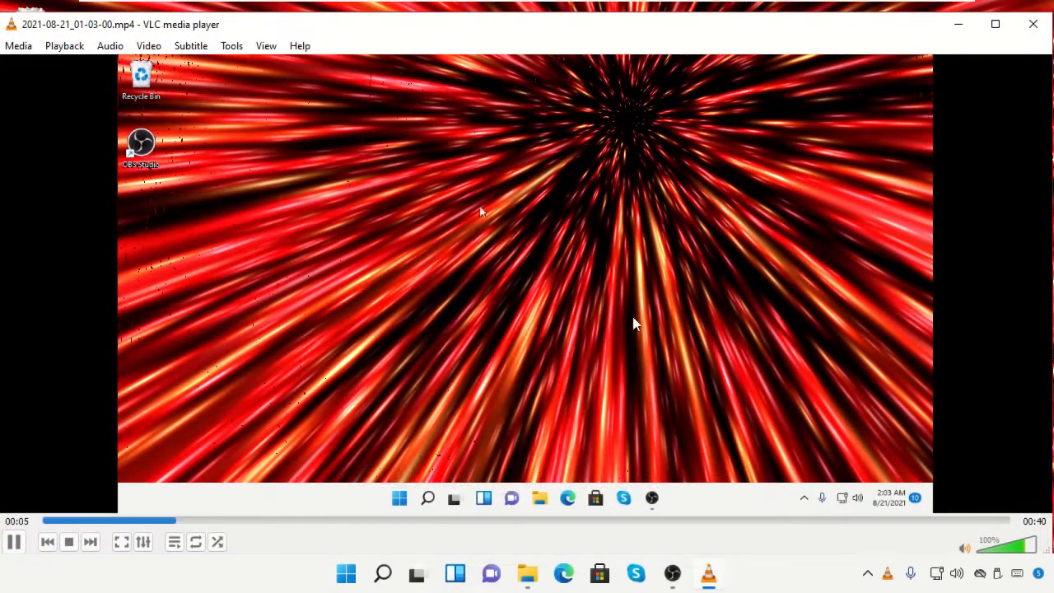
click(341, 520)
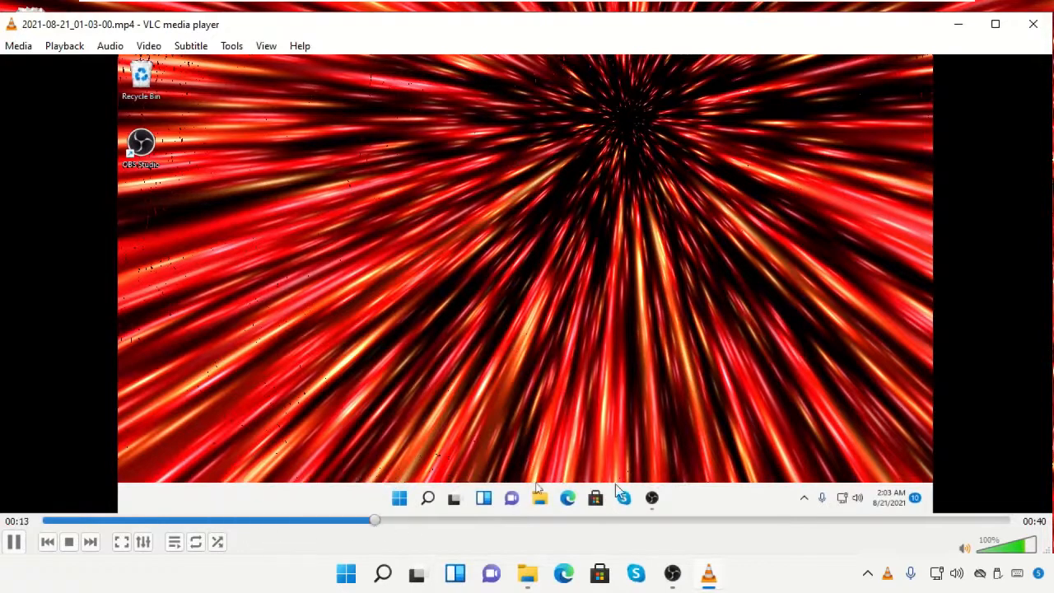
click(1031, 24)
click(819, 46)
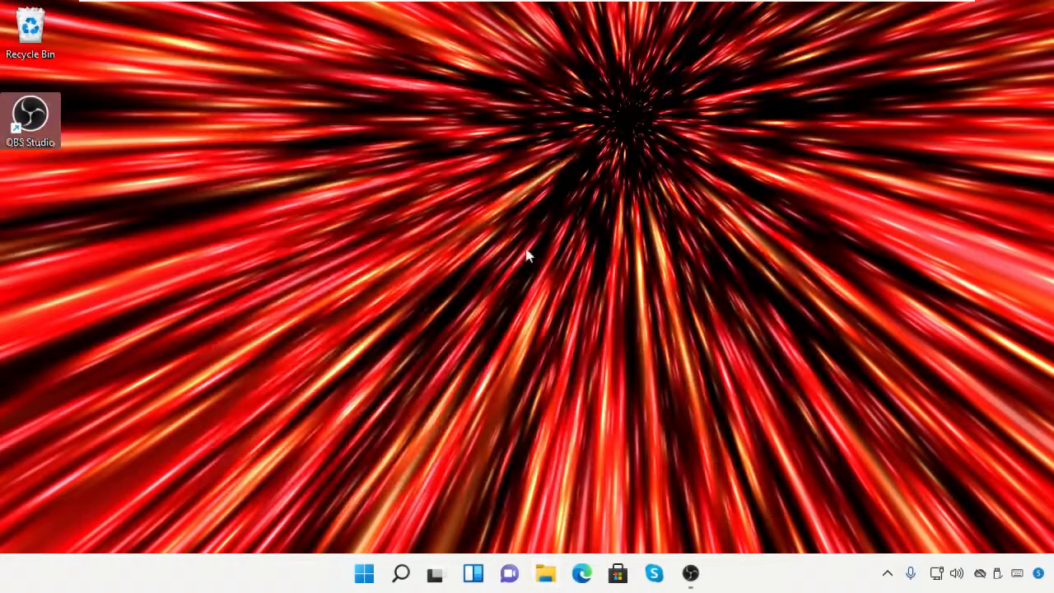
click(499, 239)
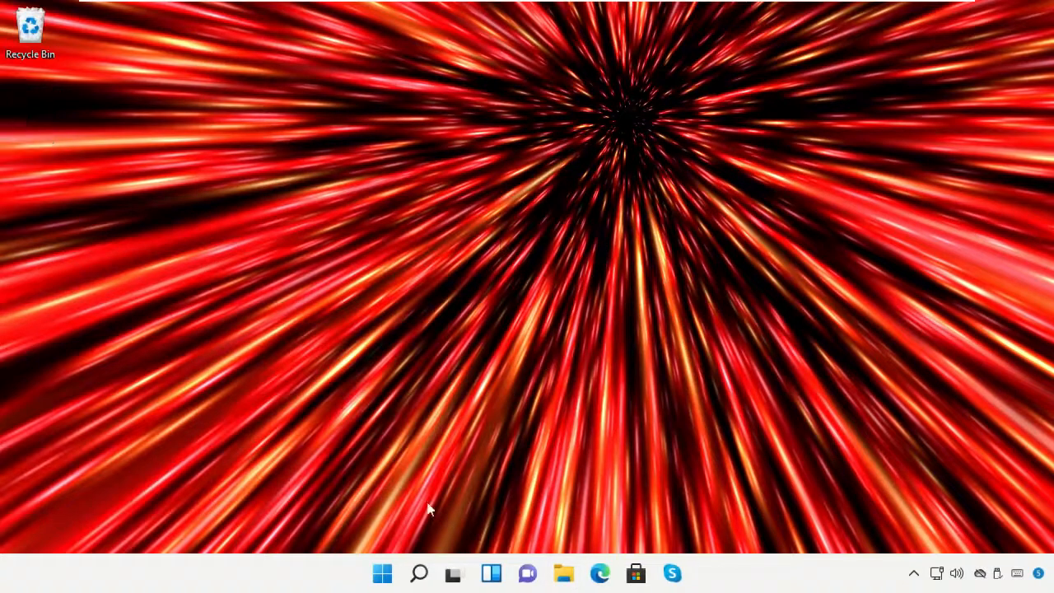
Restart the computer from the Windows power options
click(383, 571)
click(732, 517)
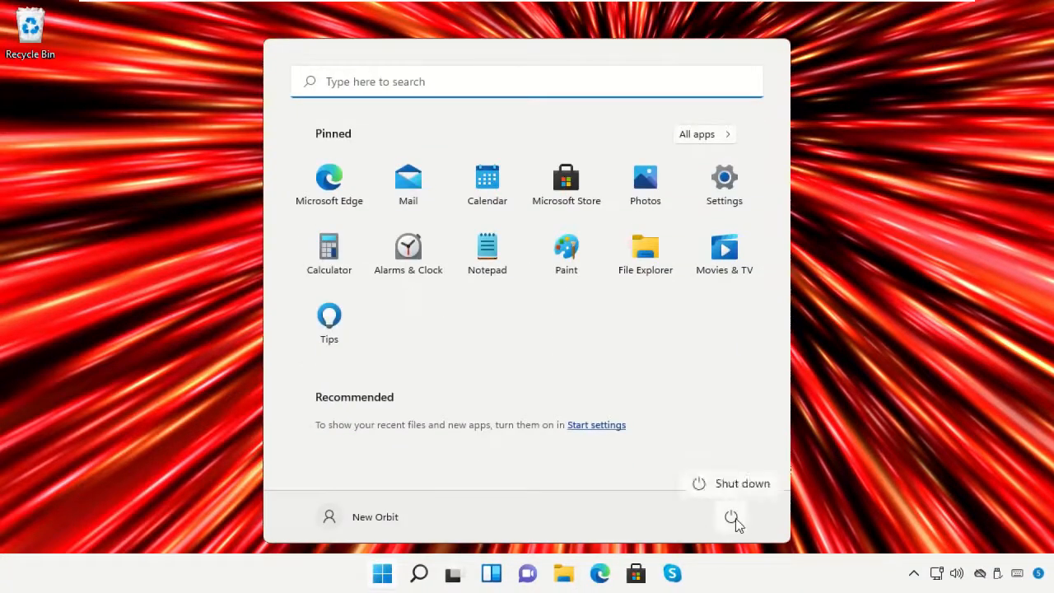
click(734, 484)
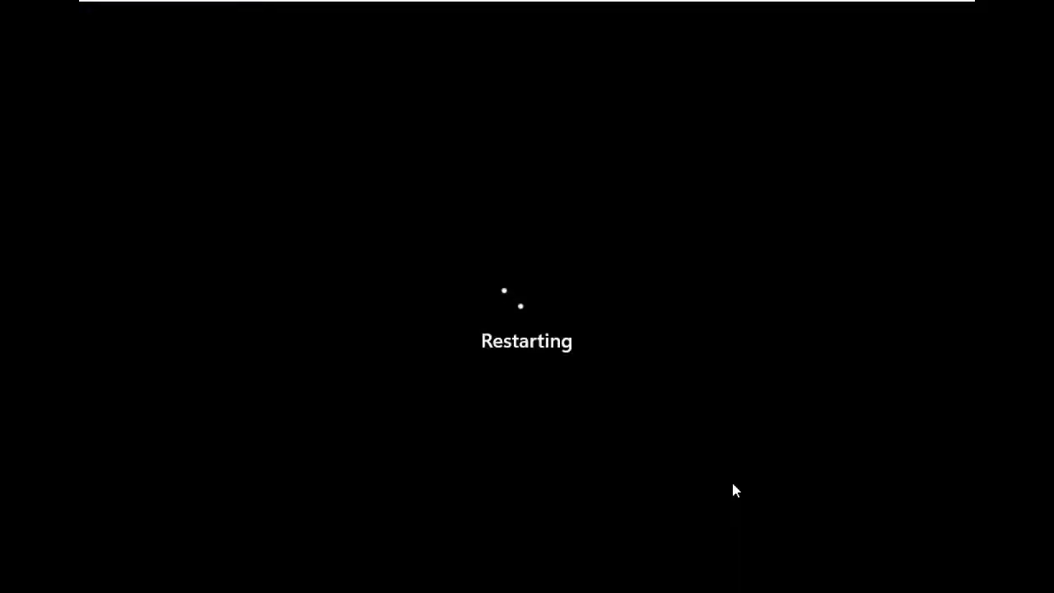